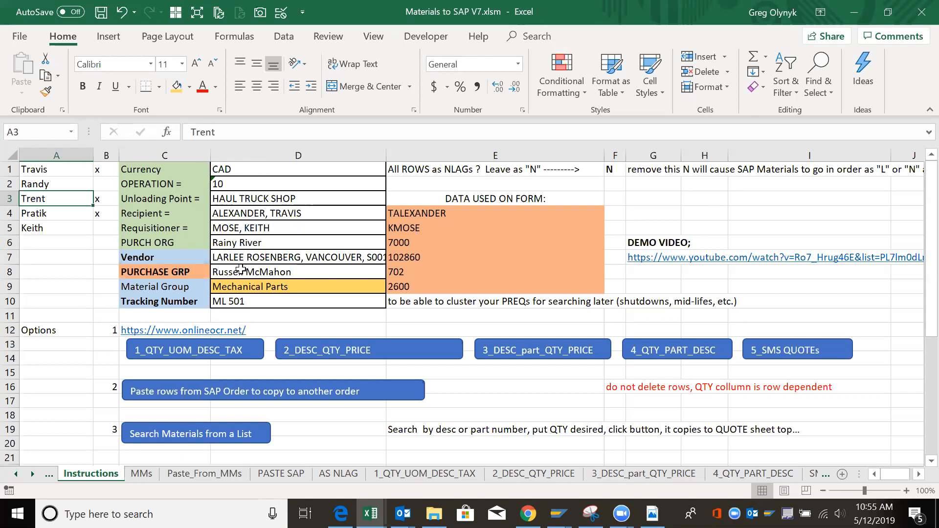
Review the currency, operation, unloading point, recipient and requisitioner settings on the Instructions sheet, including the recipient lookup formula
click(236, 168)
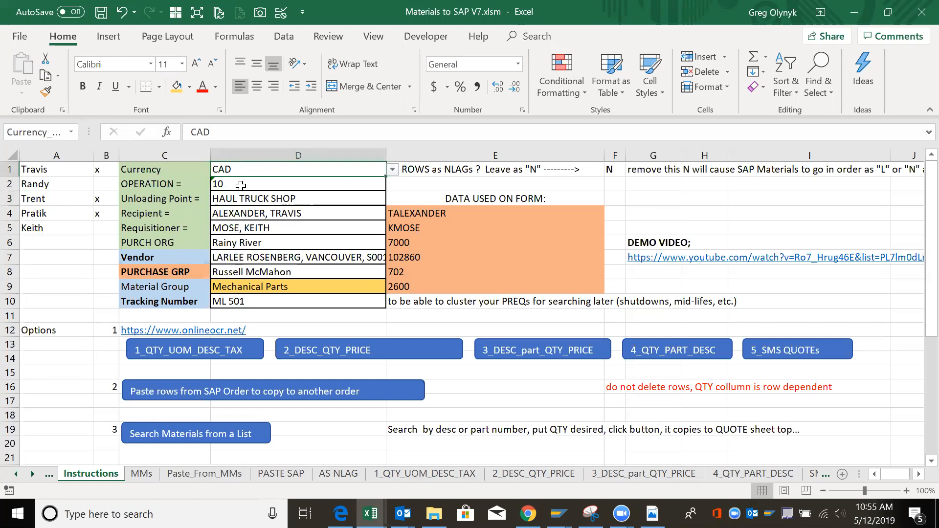
click(240, 185)
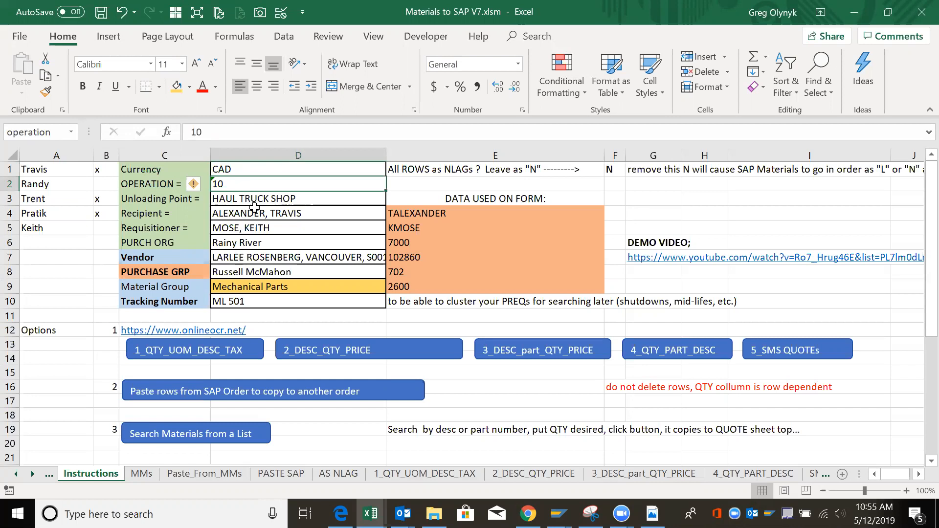
click(258, 200)
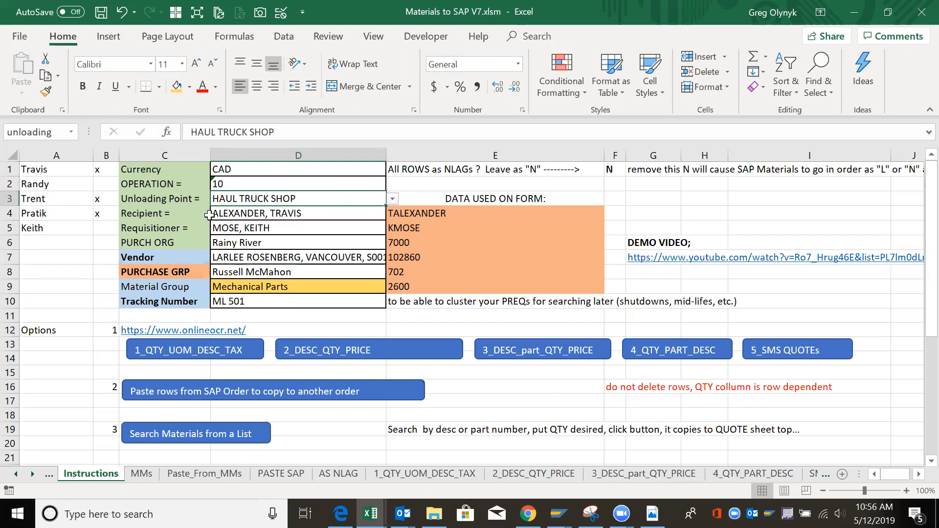
click(17, 474)
click(17, 474)
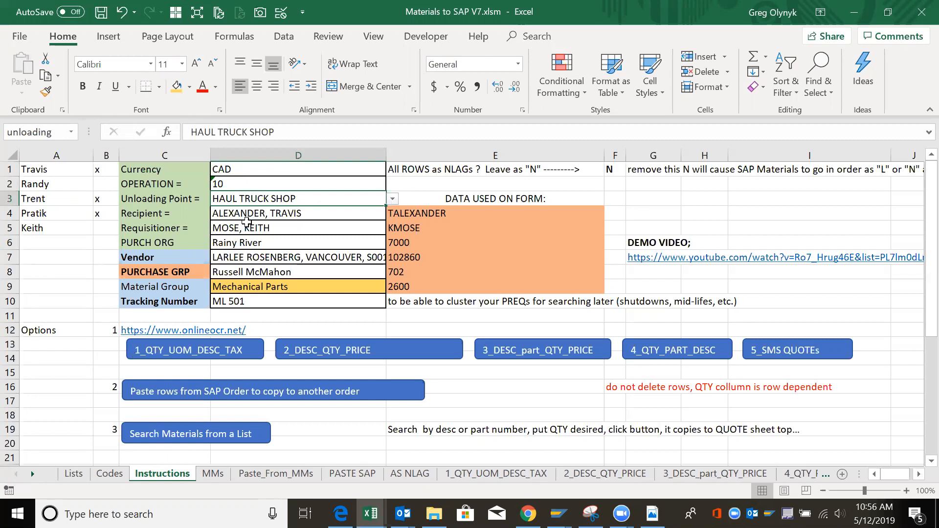
click(290, 213)
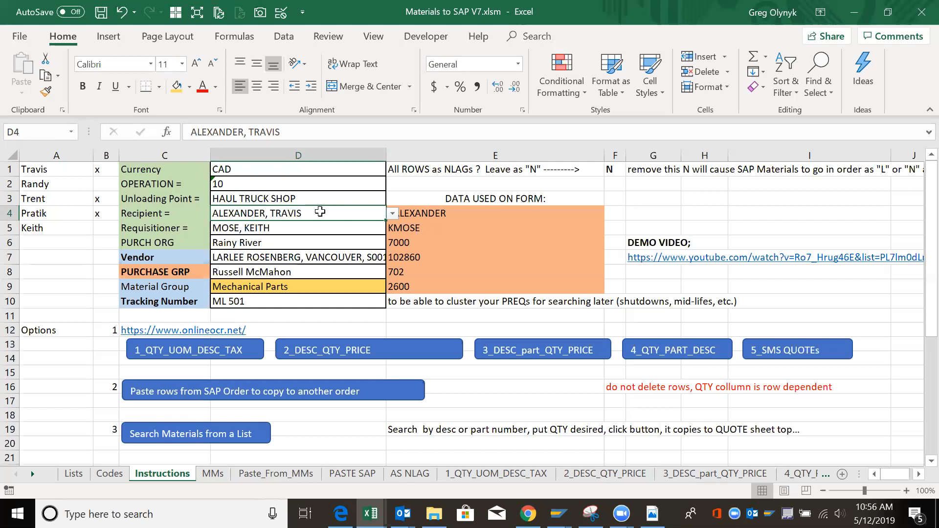
click(431, 211)
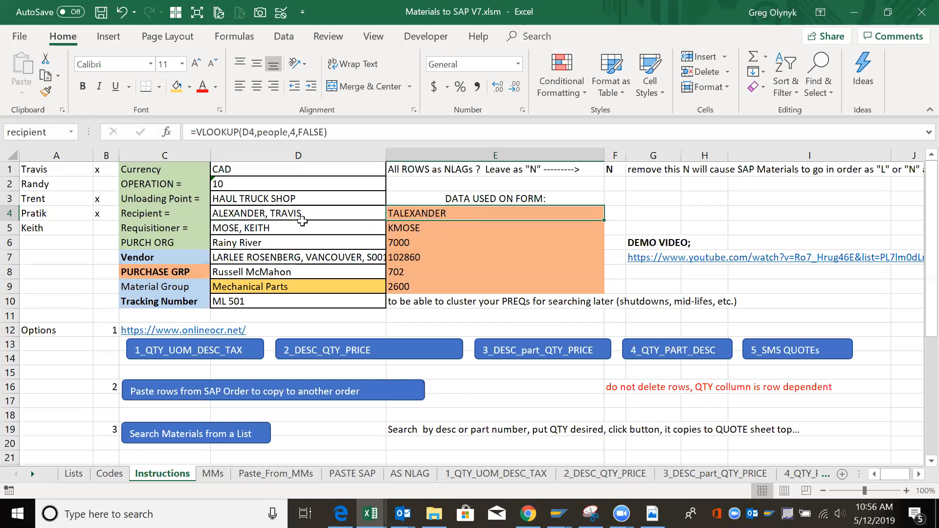
click(290, 230)
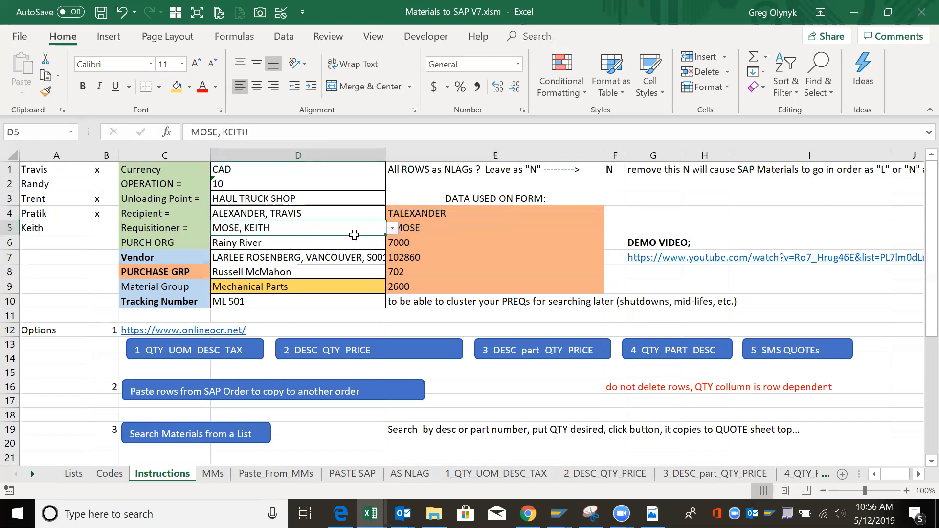
Review the purchasing organisation, vendor, purchase group, material group and tracking number settings, plus the NLAG option on the Instructions sheet
click(278, 244)
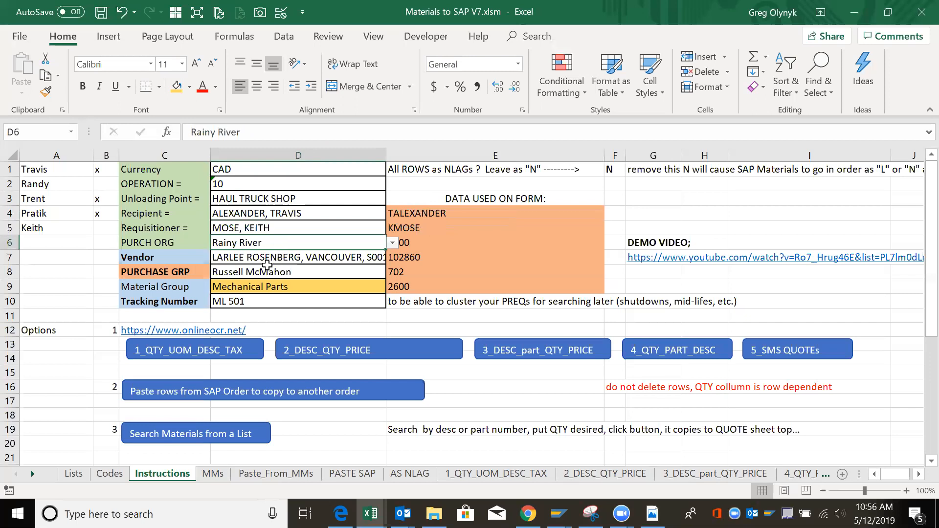
click(267, 258)
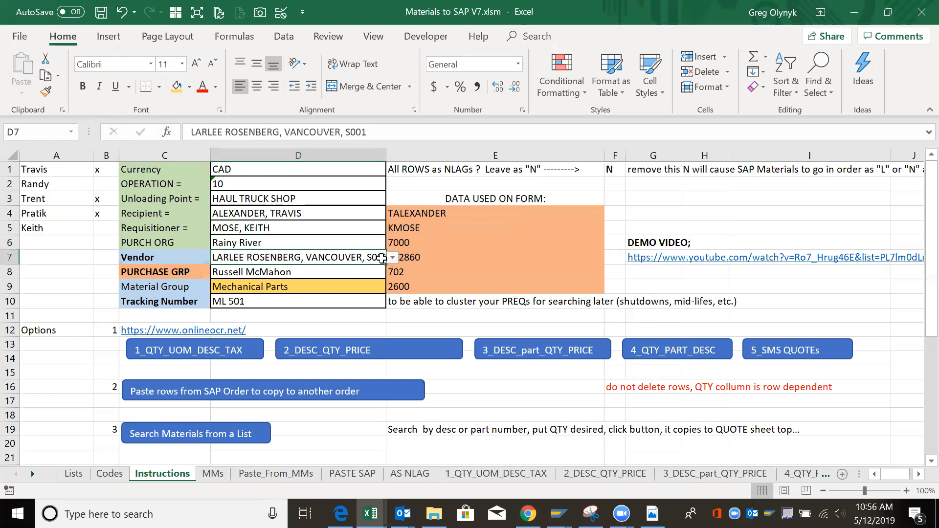
click(398, 257)
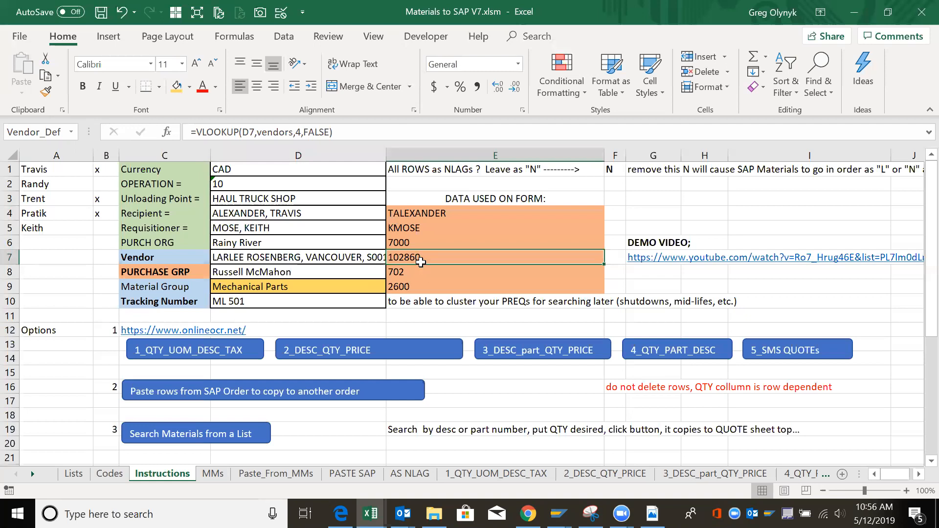
click(282, 269)
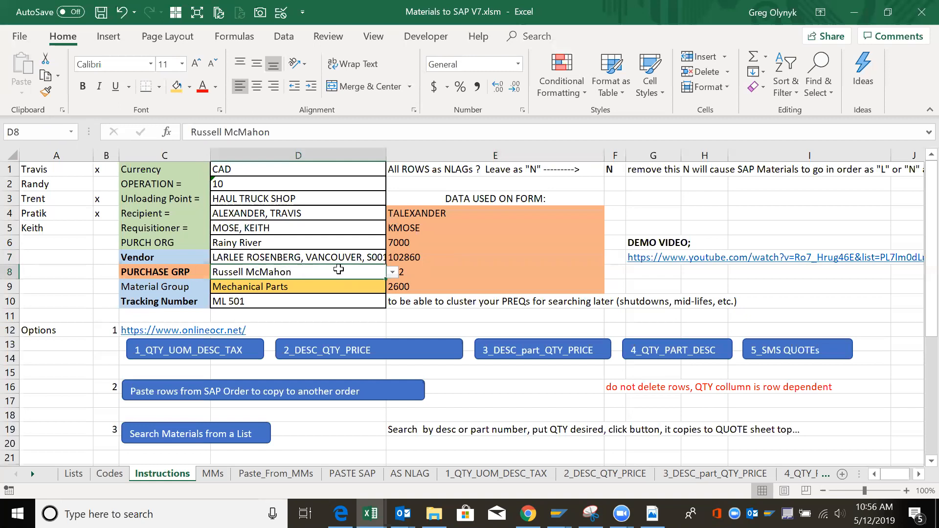
click(262, 289)
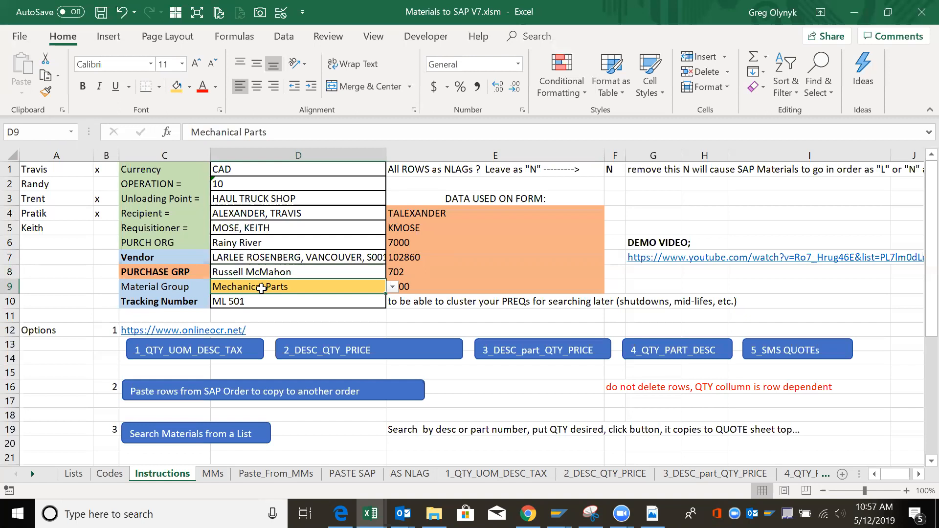
click(261, 303)
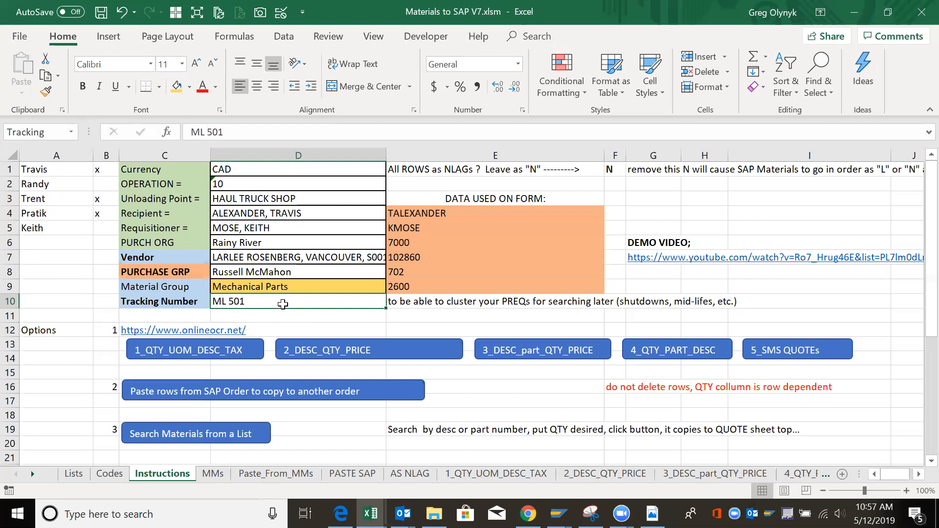
click(613, 169)
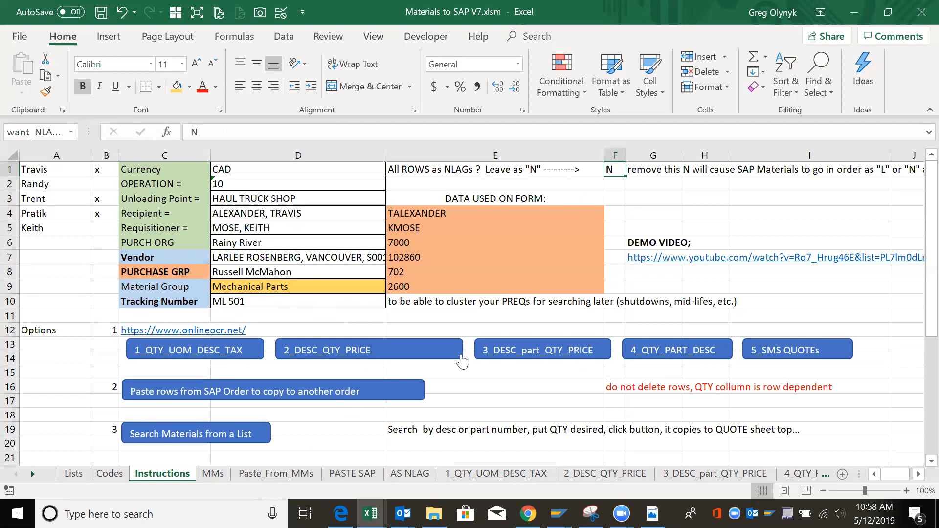
Upload 1-Quote Complex Tax SQ FT.pdf to the onlineocr.net site linked on the 1_QTY_UOM_DESC_TAX sheet
click(204, 356)
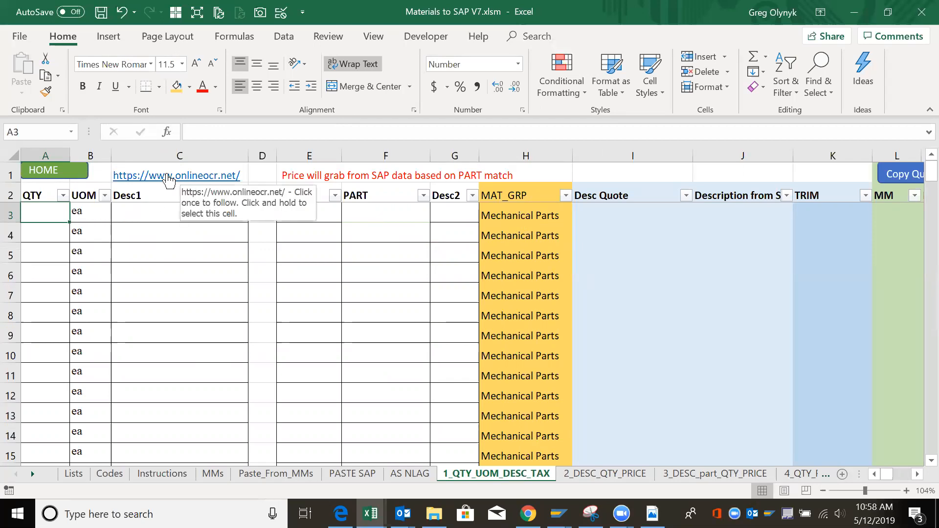
click(199, 181)
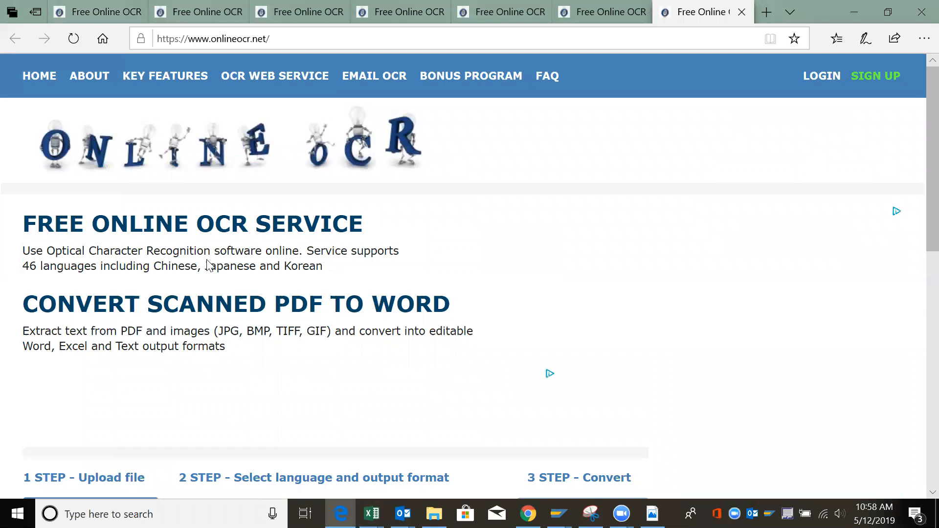
scroll(208, 265, down, 3)
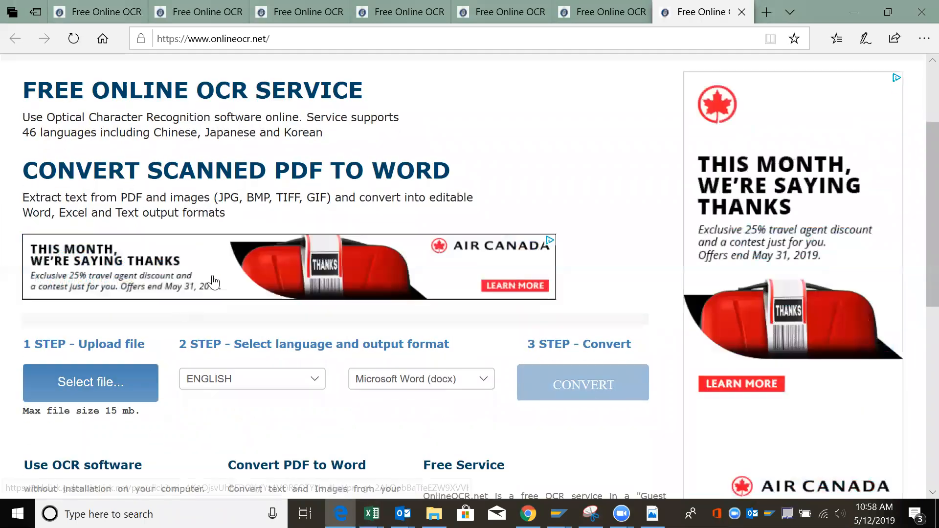
click(89, 387)
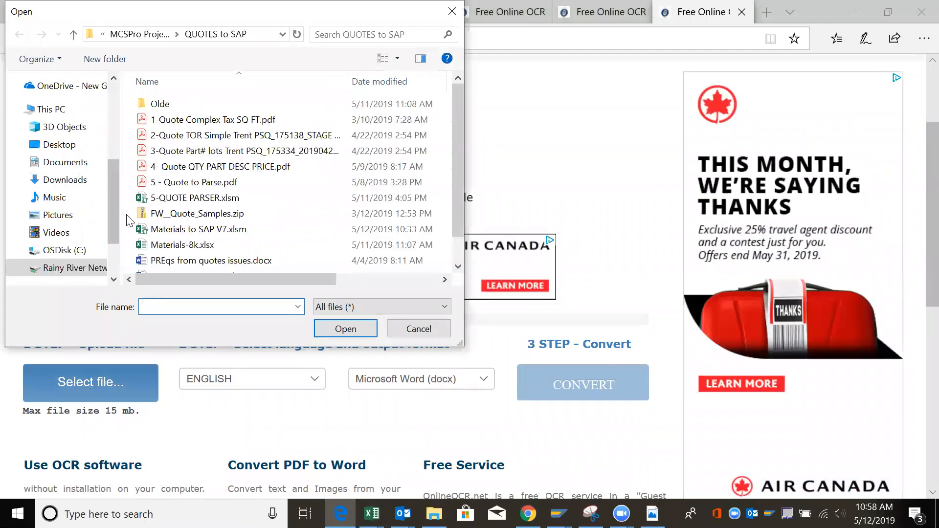
double_click(208, 120)
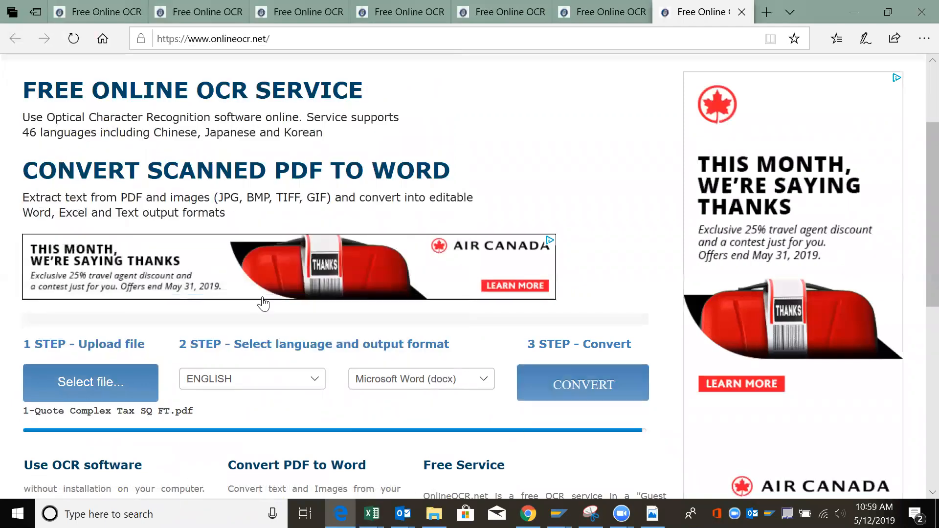
Convert the uploaded quote to Microsoft Excel (xlsx) format and download the output file
click(407, 381)
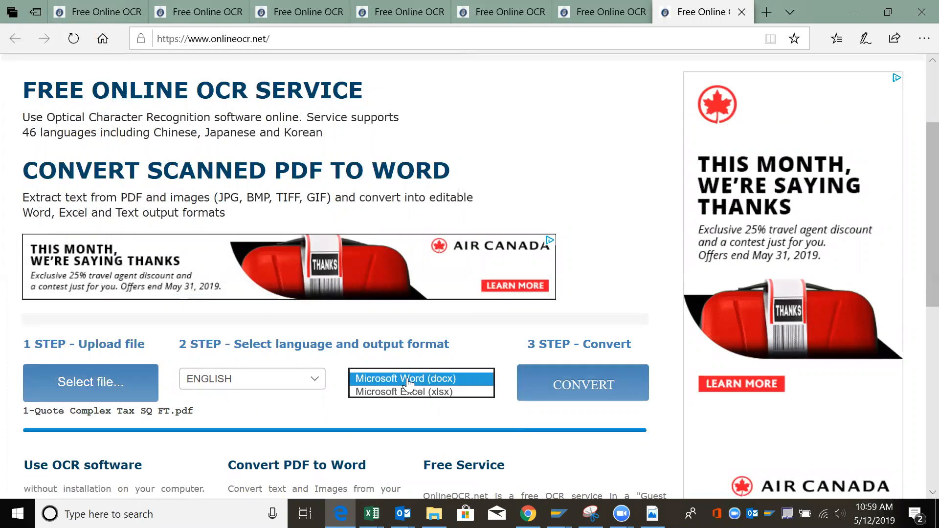
click(411, 392)
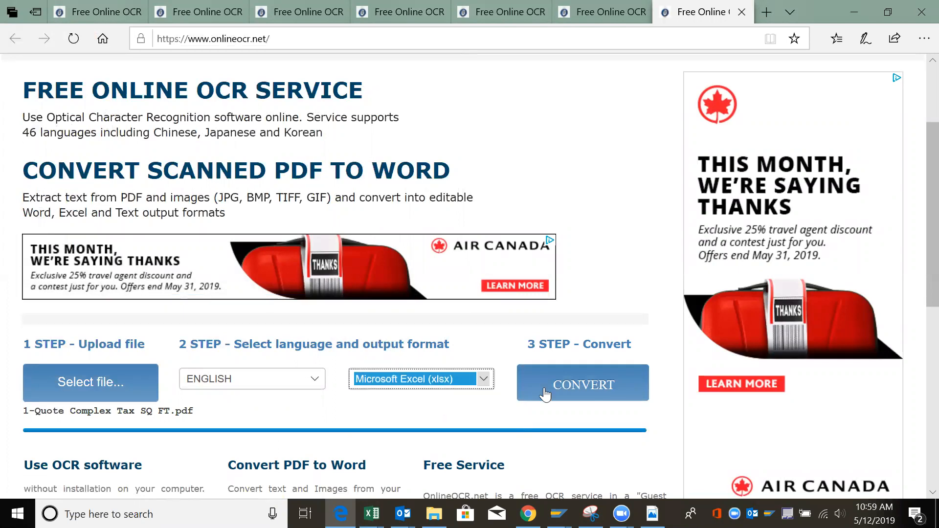
click(581, 390)
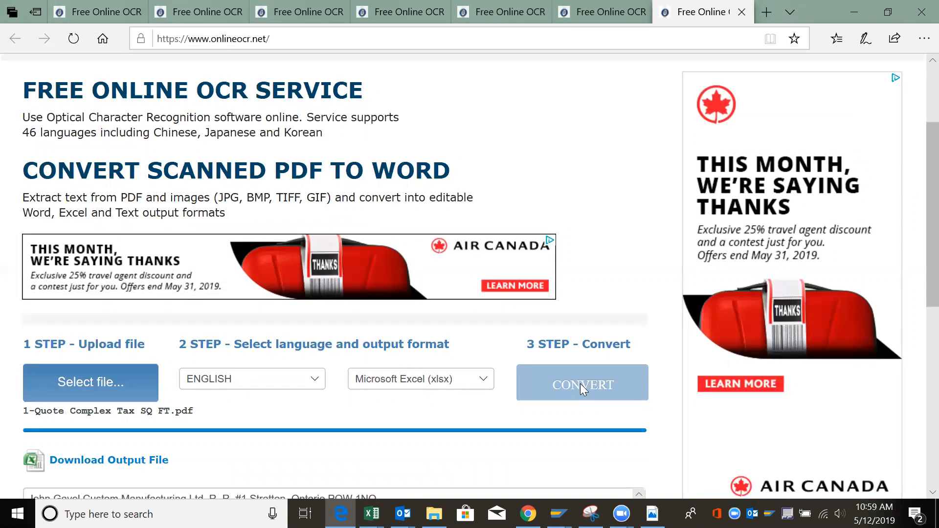
click(93, 471)
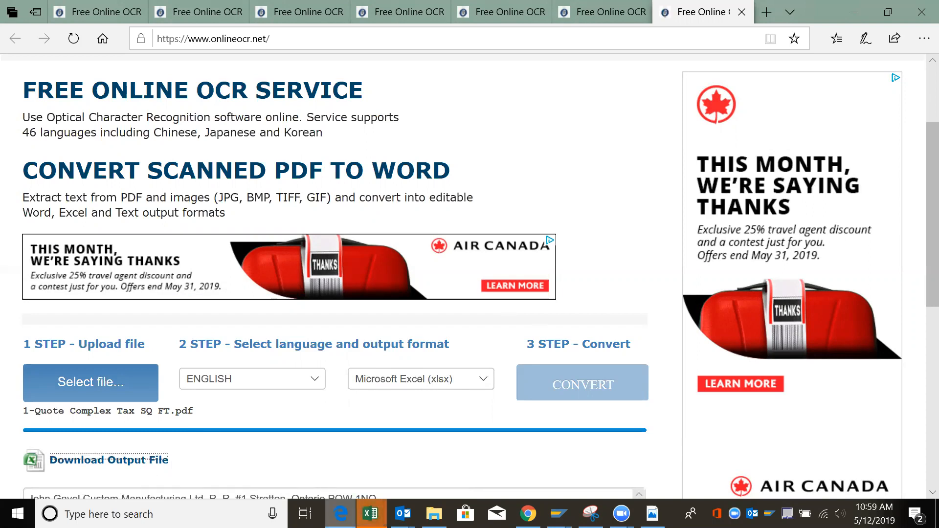
Switch to the converted workbook 1-Quote Complex Tax SQ FT (3).xlsx in Excel and enable editing
click(371, 514)
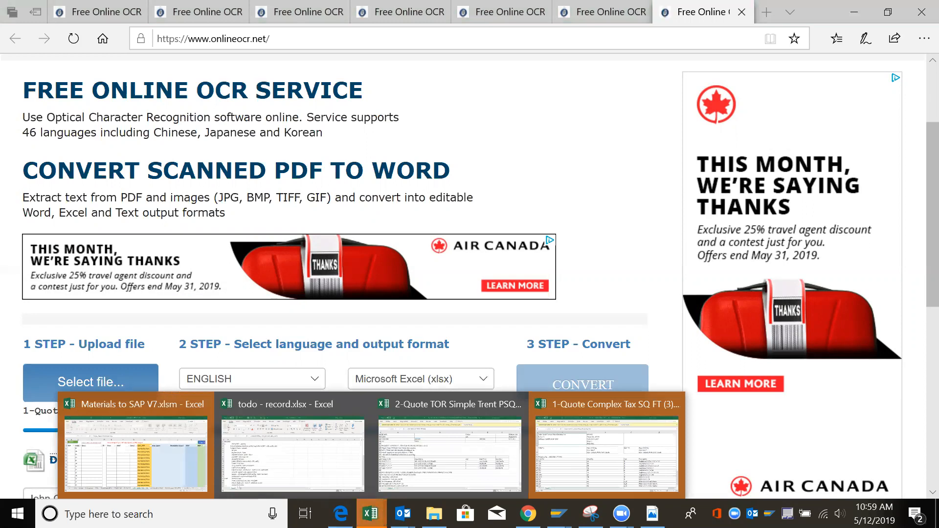
mouse_move(457, 446)
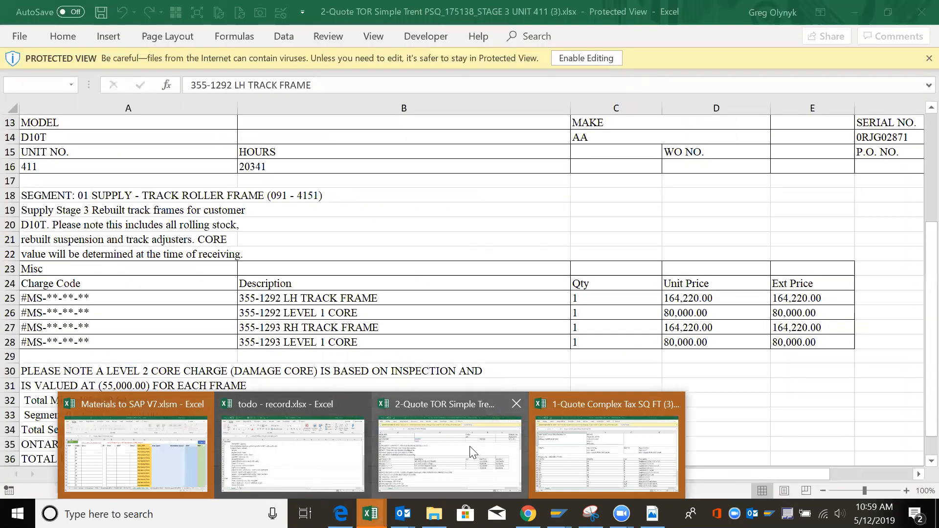
click(590, 445)
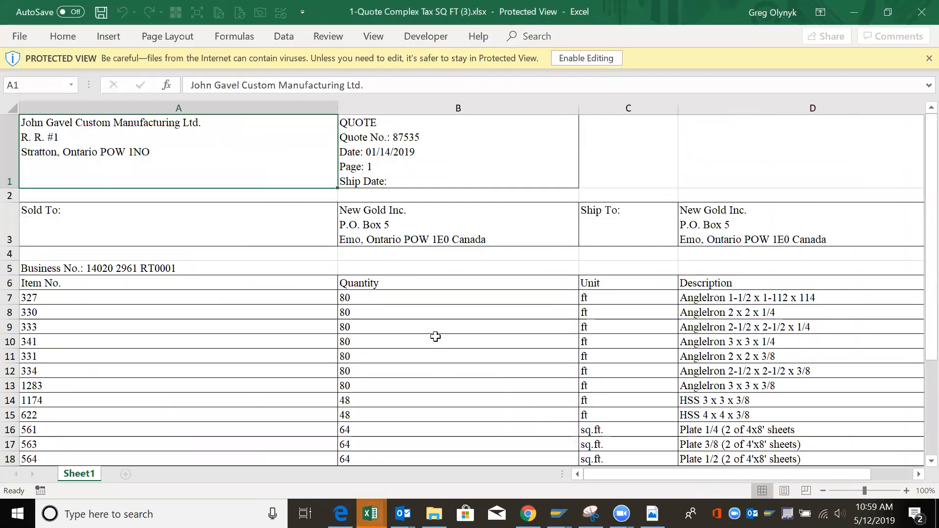
click(582, 58)
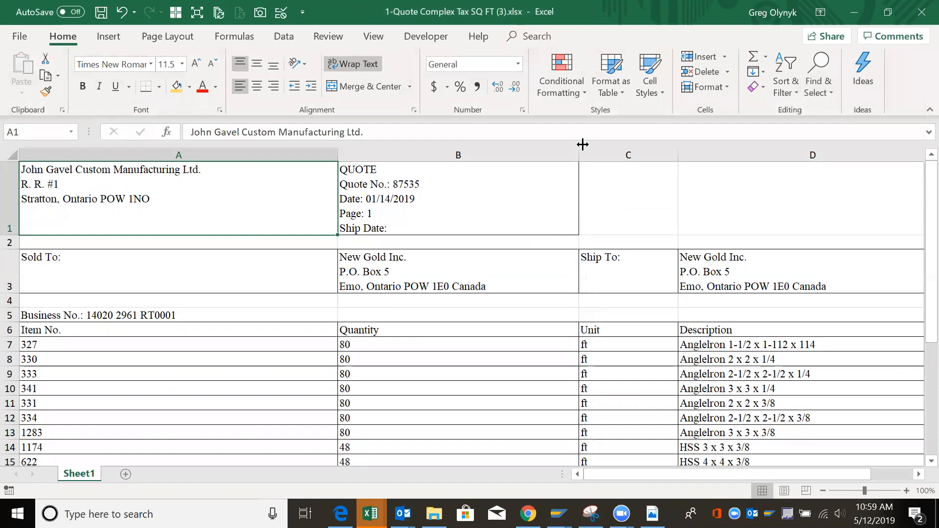
Narrow the Quantity column (B) to roughly the width of the quote header text
click(576, 161)
drag(579, 156, 427, 174)
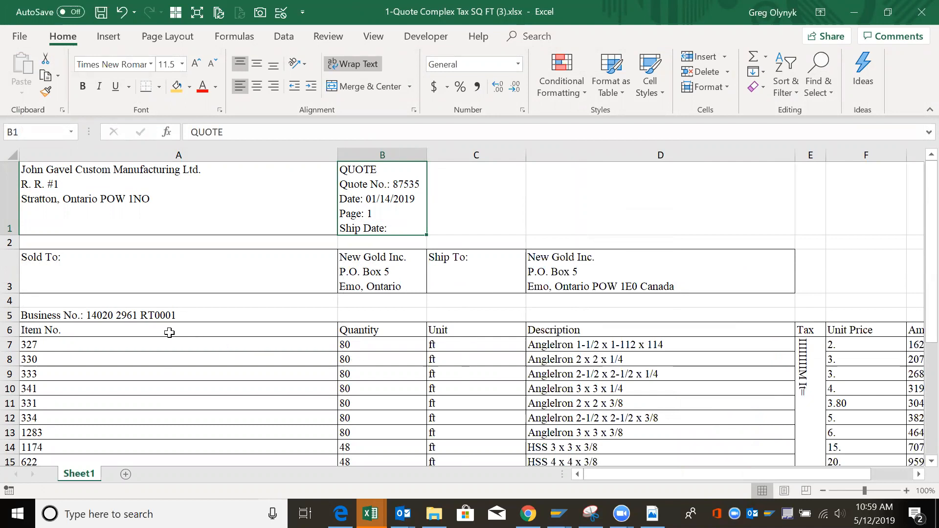
Check the converted quote lines and delete the garbled row 19 from the item table
scroll(161, 335, down, 1)
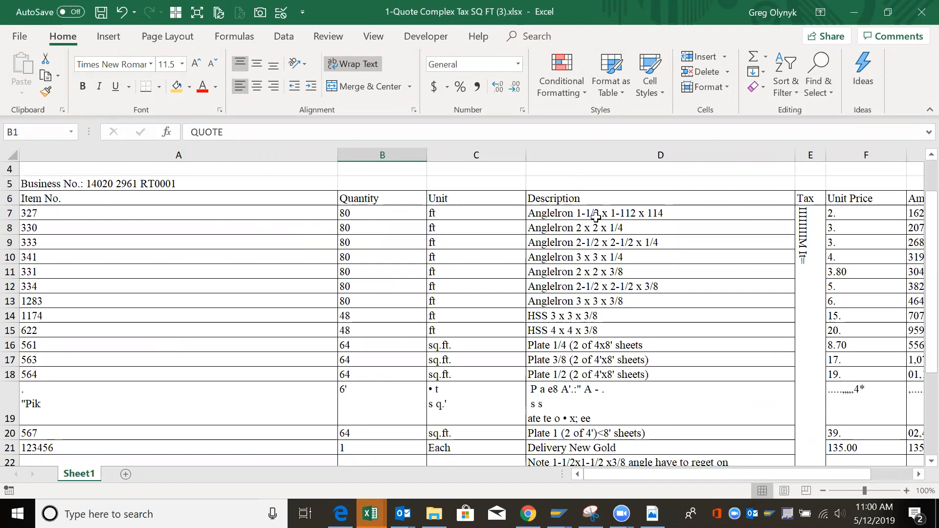
click(840, 214)
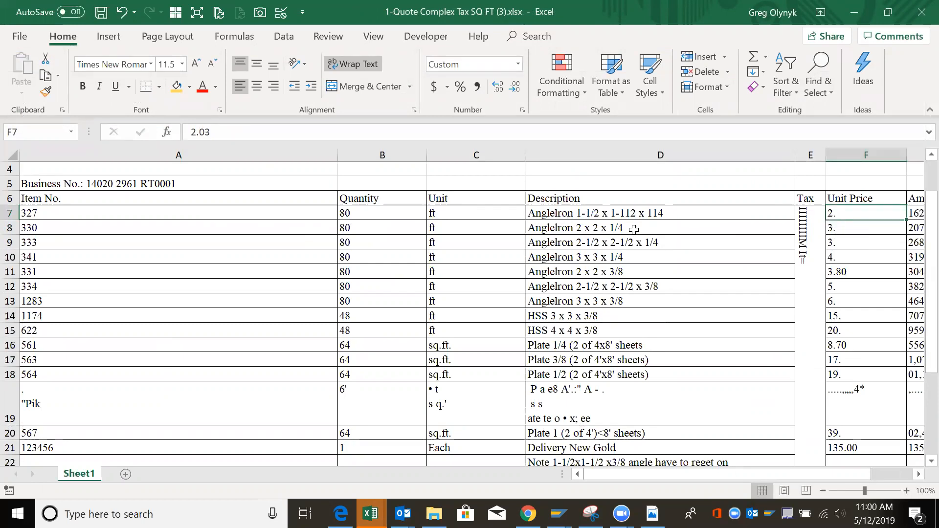
click(385, 386)
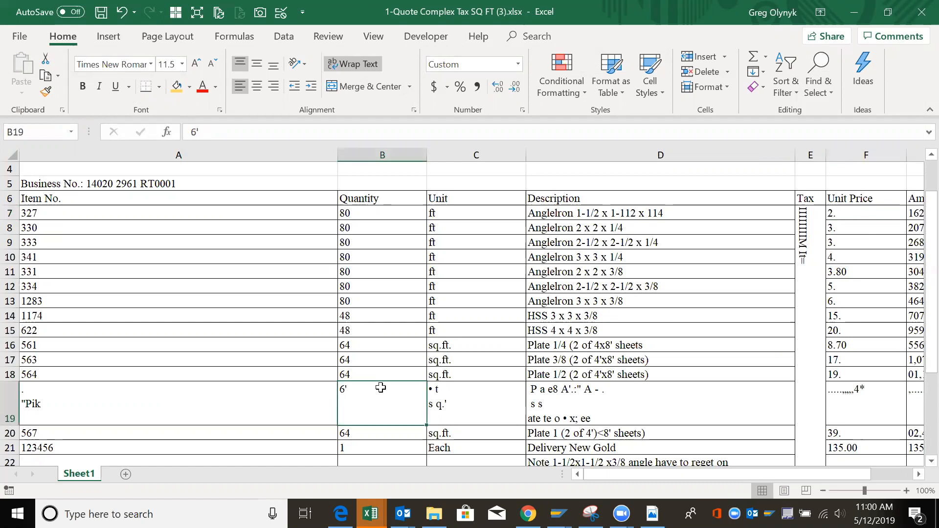
drag(206, 401, 657, 390)
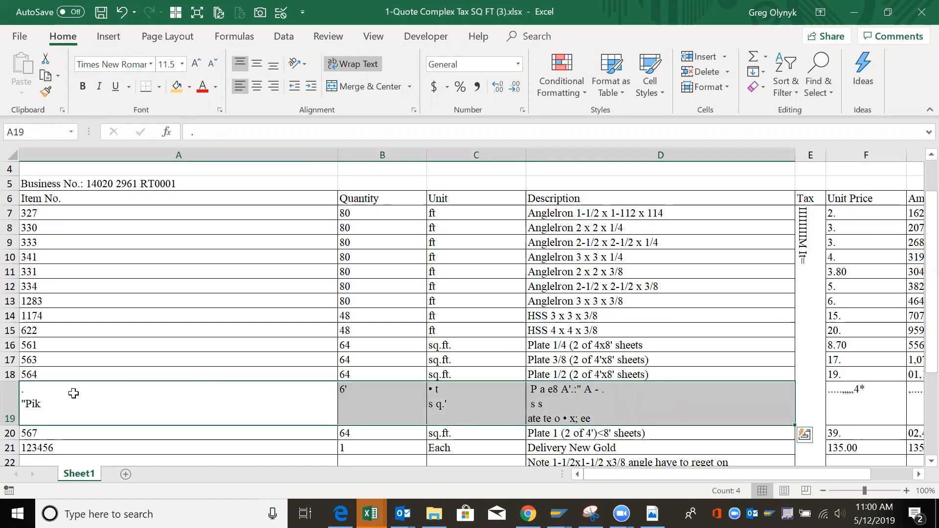
right_click(12, 405)
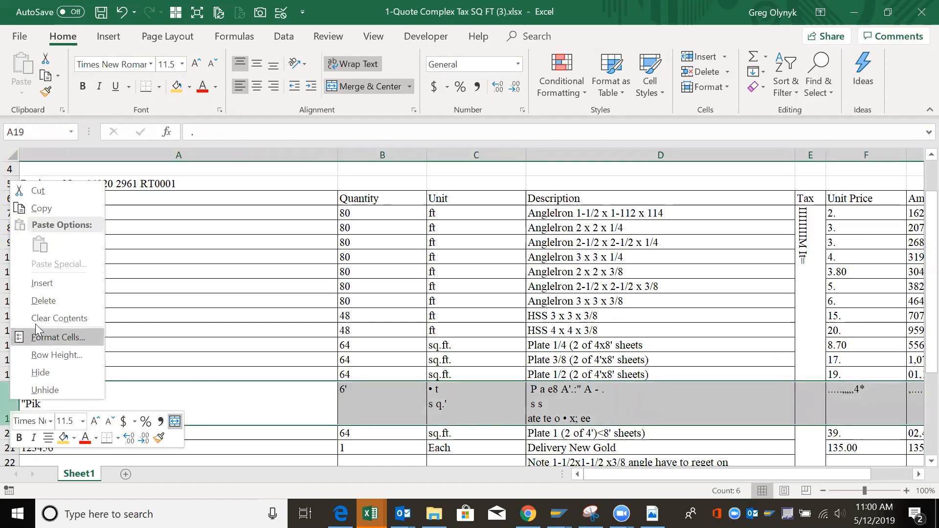
key(Return)
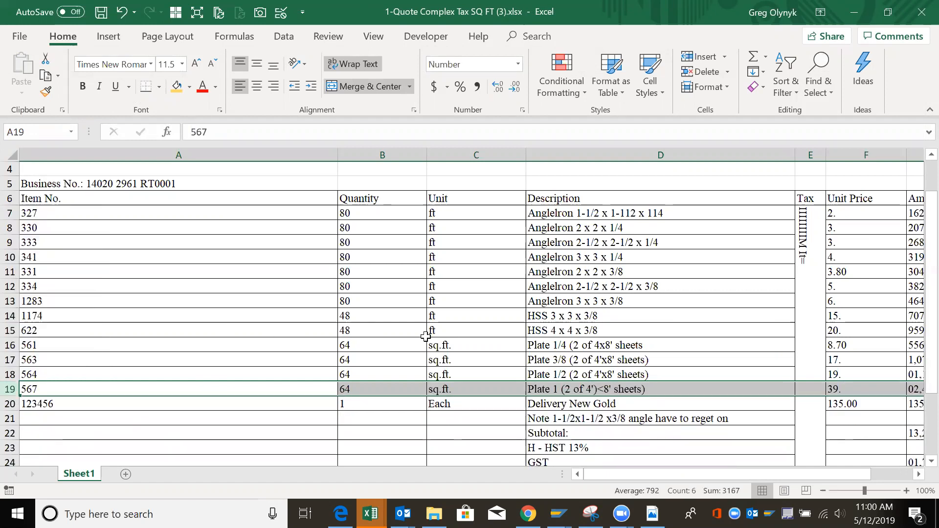
click(536, 349)
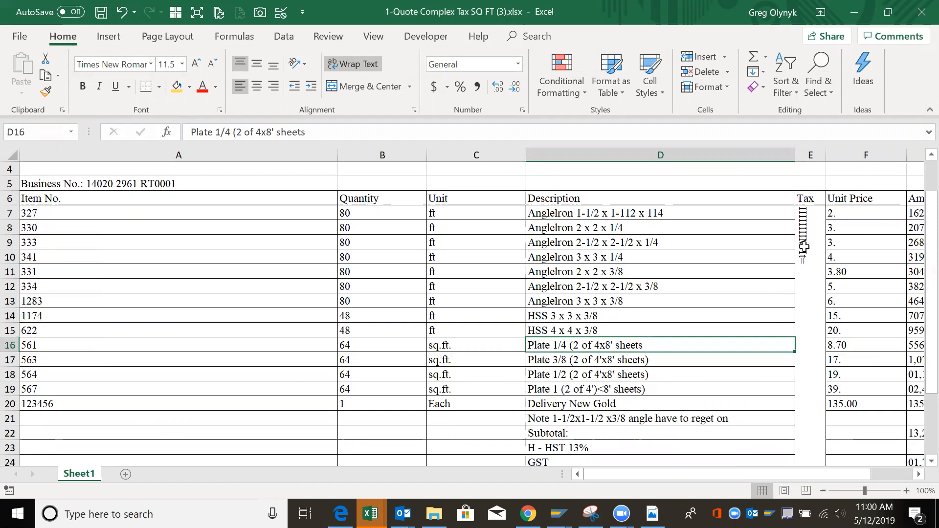
Unmerge the Tax cell spanning the item rows in column E and select quote lines B7:F19, from Quantity to Unit Price
click(808, 233)
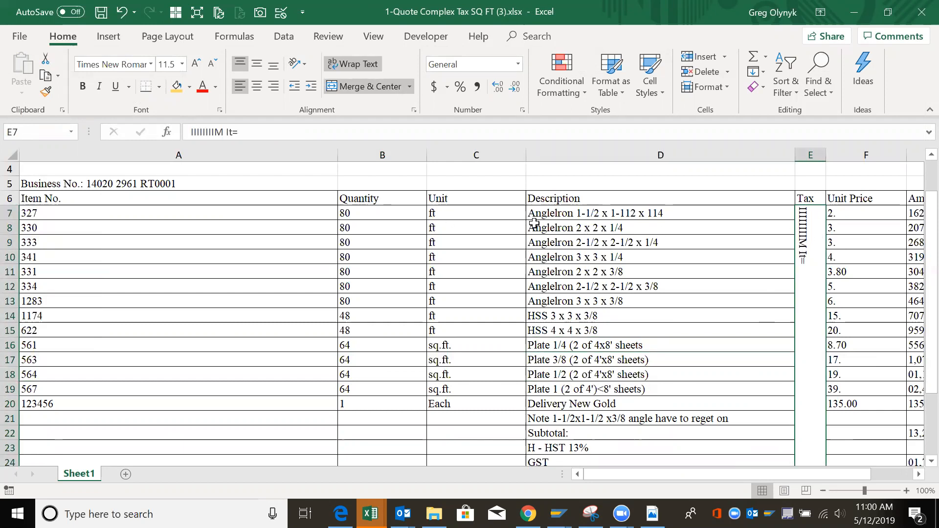
drag(371, 214, 804, 239)
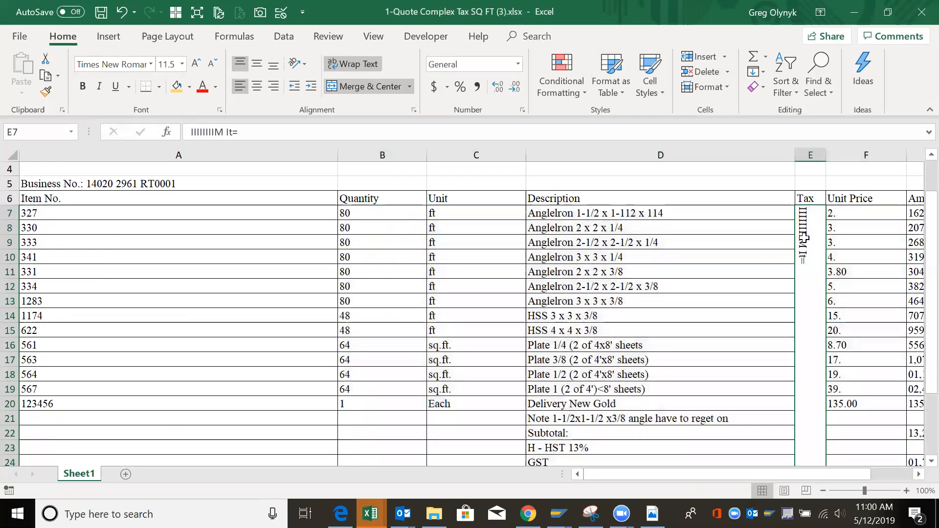
click(378, 88)
mouse_move(361, 209)
mouse_down()
mouse_move(723, 256)
mouse_move(795, 319)
mouse_move(885, 373)
mouse_move(879, 409)
mouse_move(884, 387)
mouse_up()
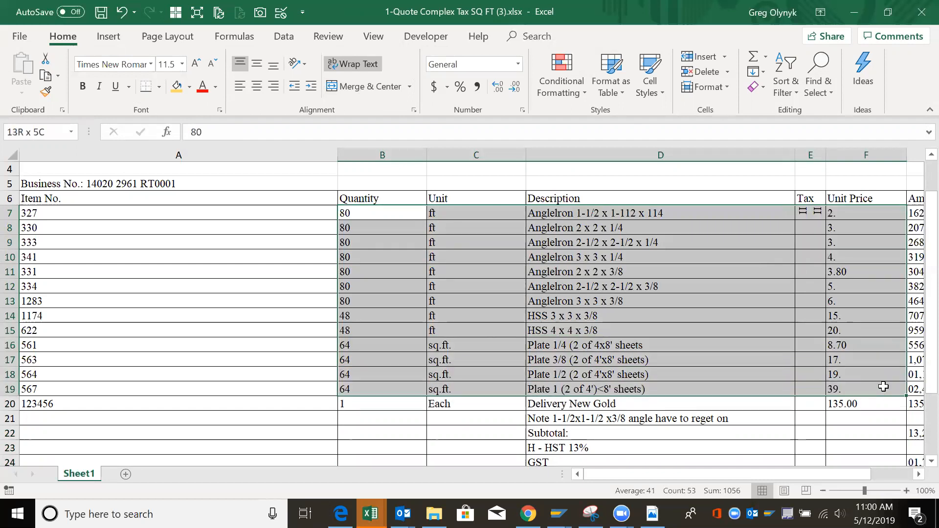
drag(883, 385, 883, 385)
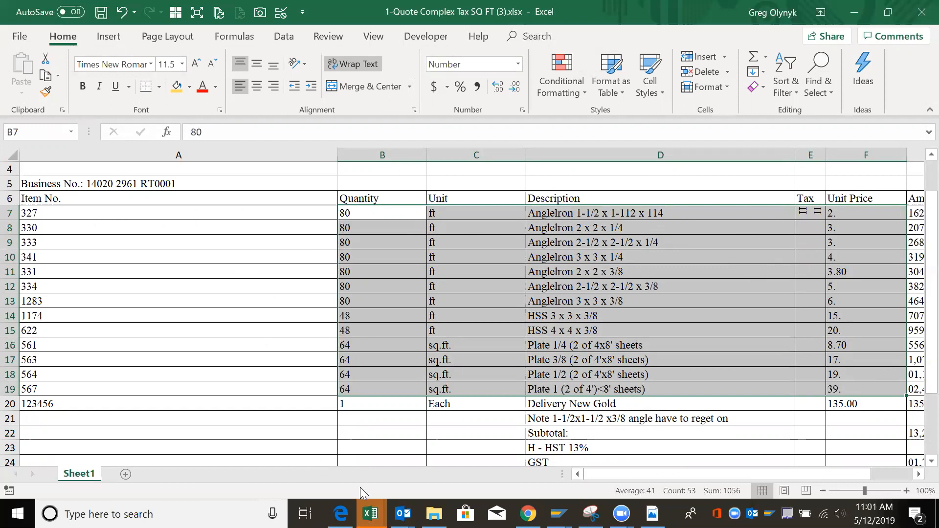
Switch to Materials to SAP V7.xlsm, compare the column layouts of template sheets 1 to 4, and return to 1_QTY_UOM_DESC_TAX
key(alt+Tab)
key(alt+Tab)
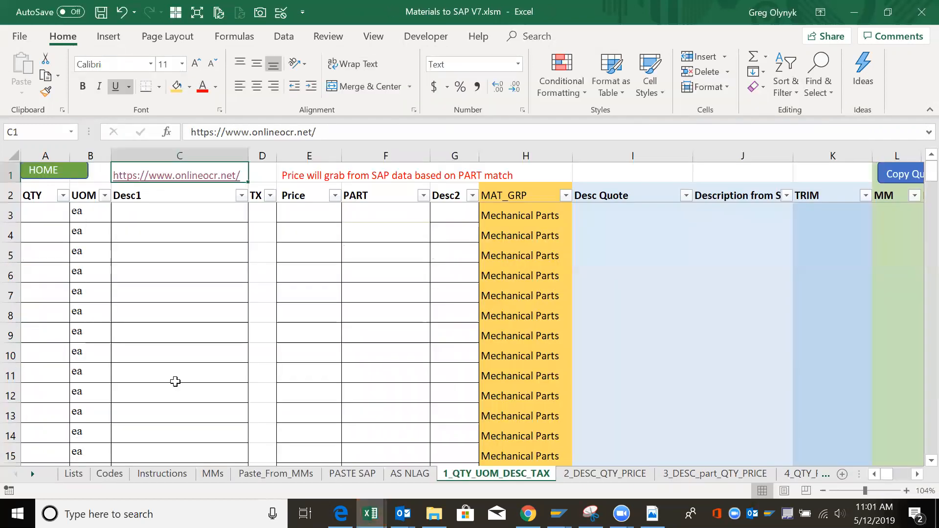
click(607, 472)
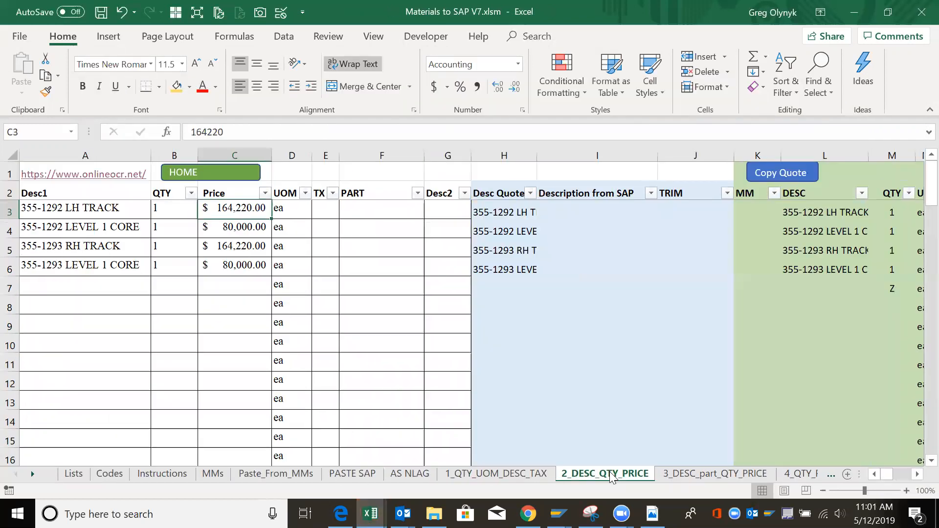
click(712, 475)
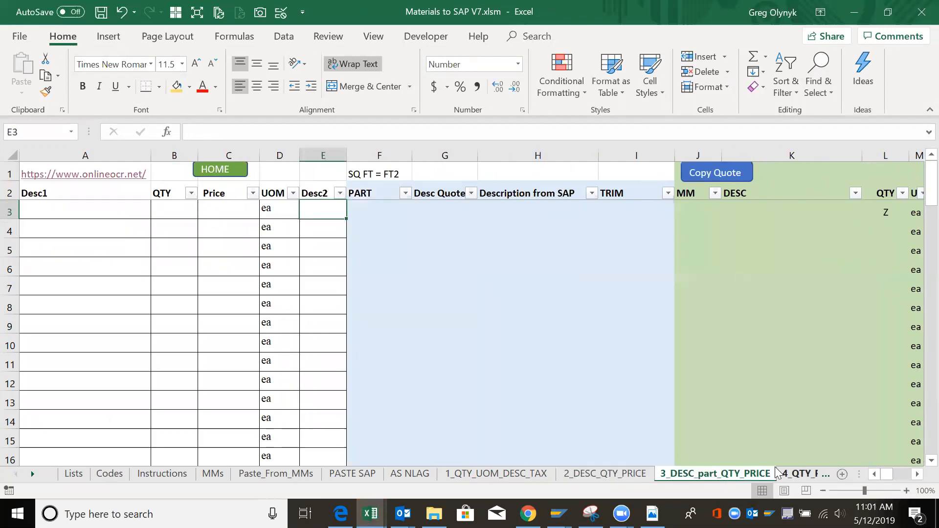
click(793, 474)
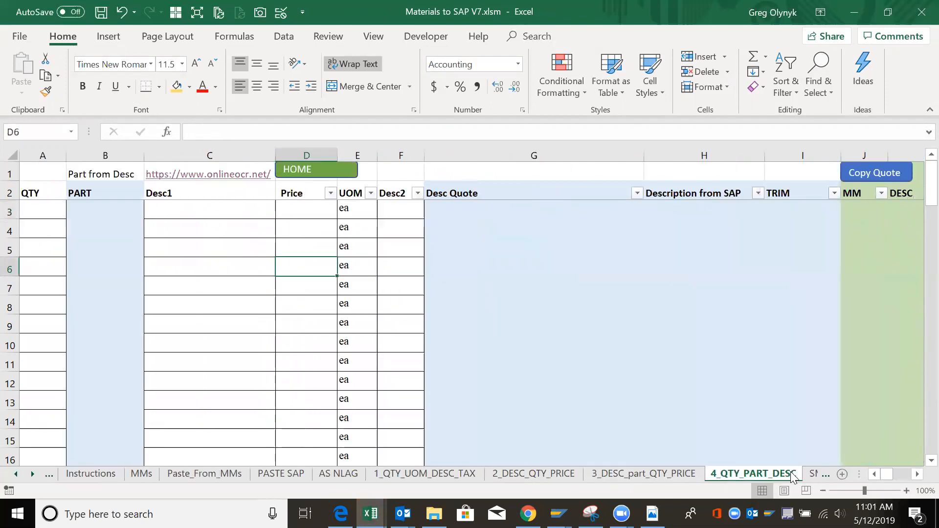
click(433, 475)
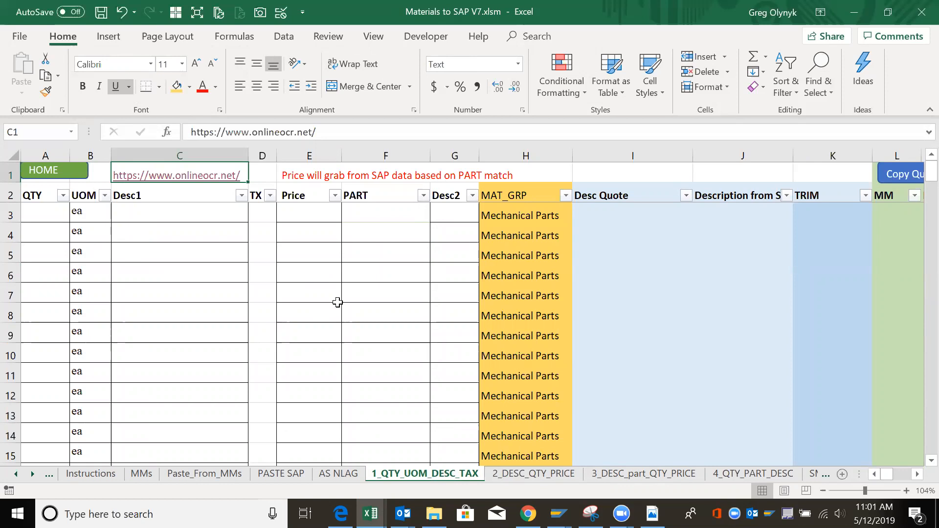
Copy the selected quote lines B7:F19 from the converted quote workbook and paste them into 1_QTY_UOM_DESC_TAX starting at A3
key(alt+Tab)
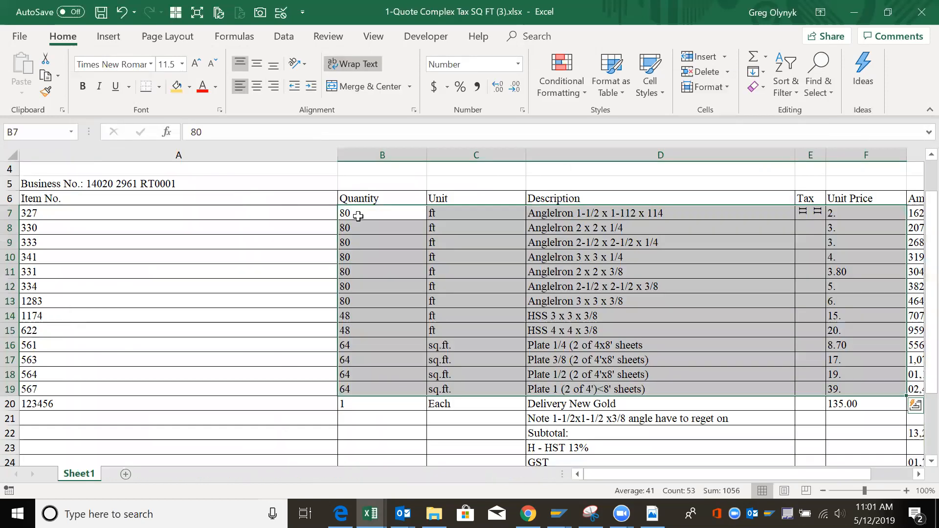
right_click(360, 216)
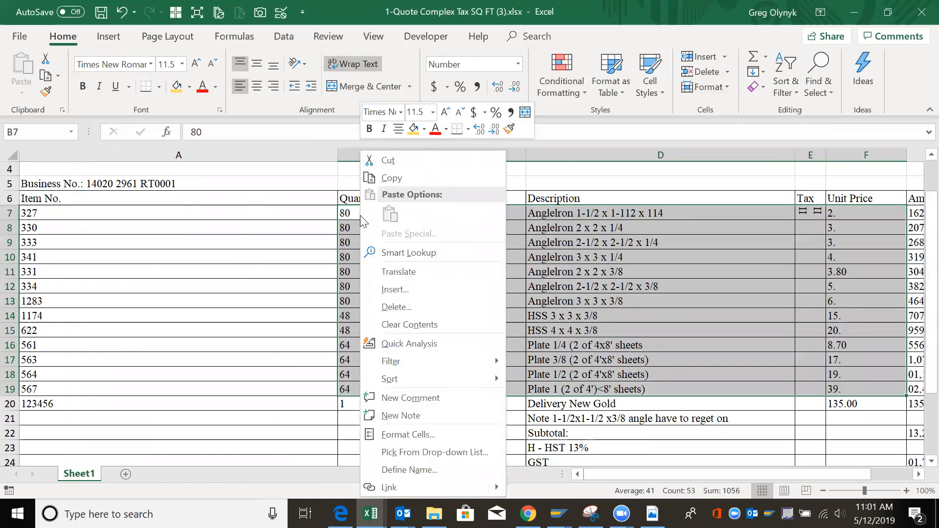
click(387, 177)
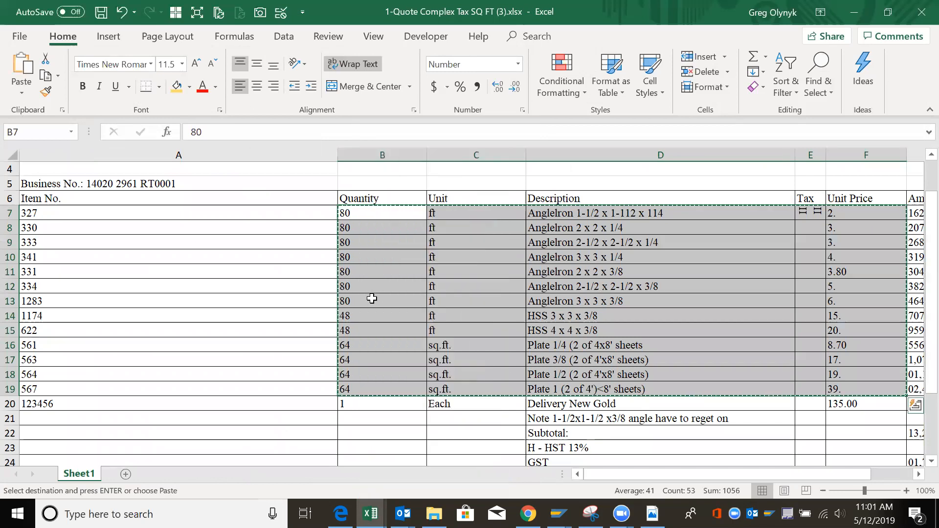
key(alt+Tab)
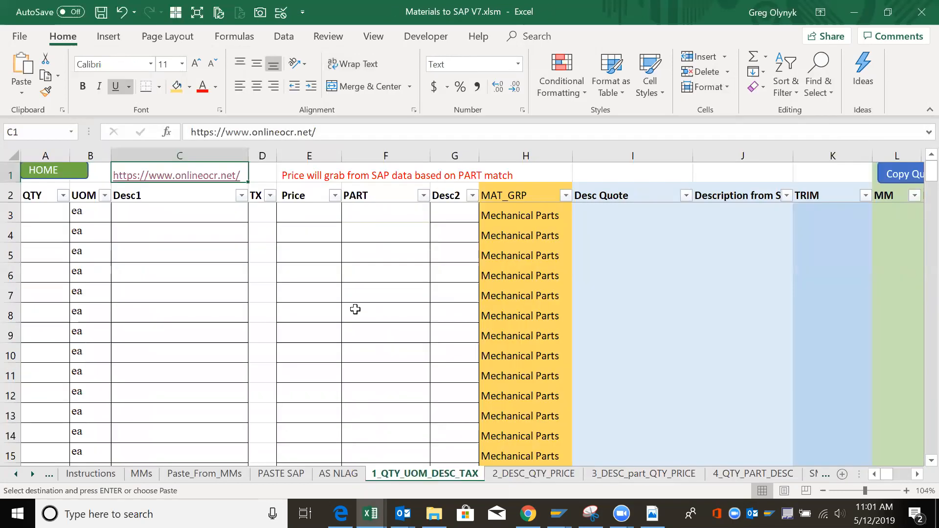
right_click(47, 214)
click(99, 232)
click(99, 233)
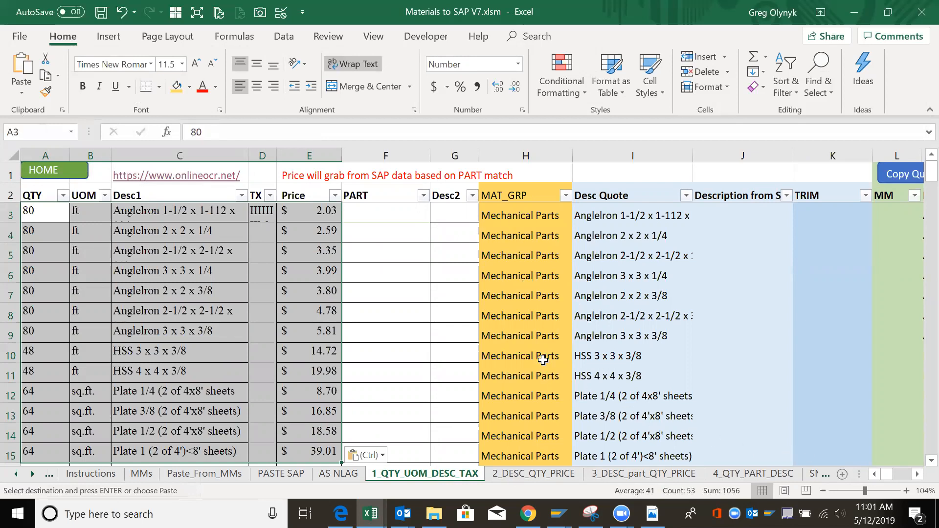
scroll(503, 351, down, 2)
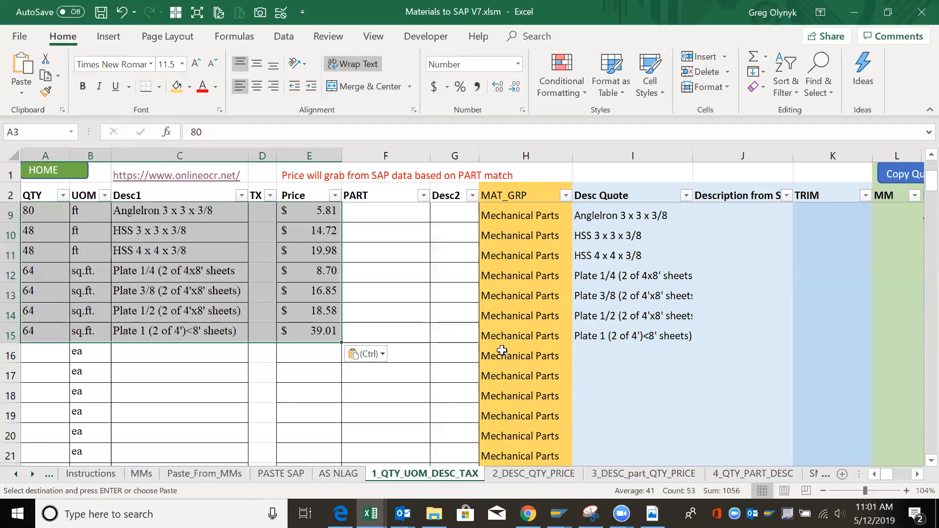
scroll(502, 350, up, 2)
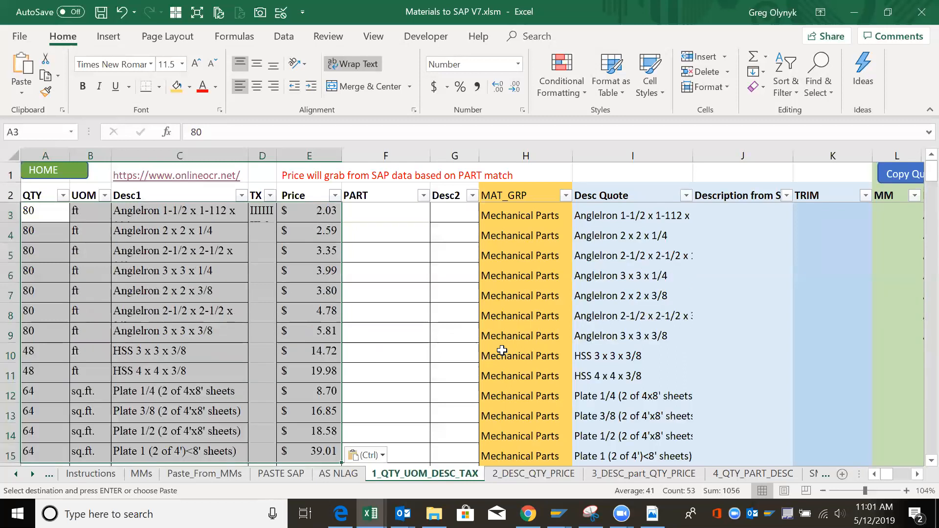
Check how the green SAP columns translate the plate rows' unit of measure, including the UOM formula in O12
click(918, 476)
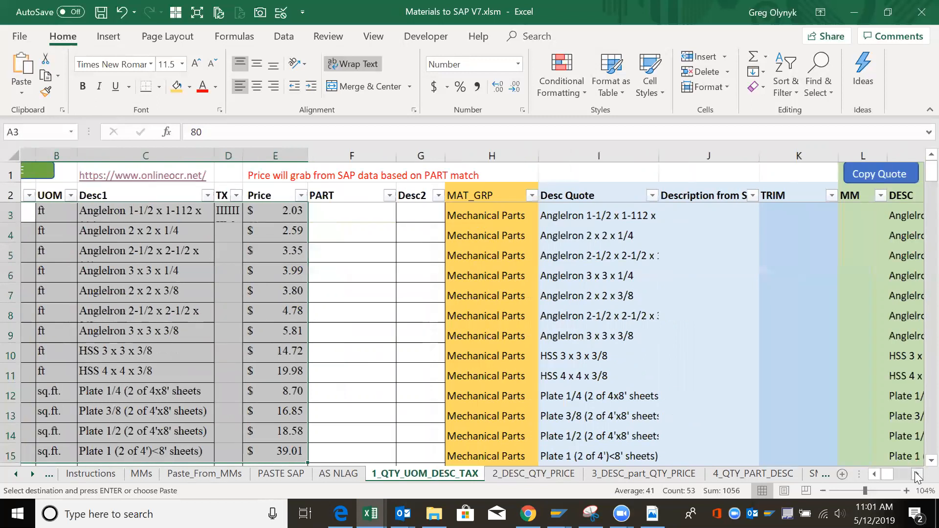
click(917, 475)
click(918, 476)
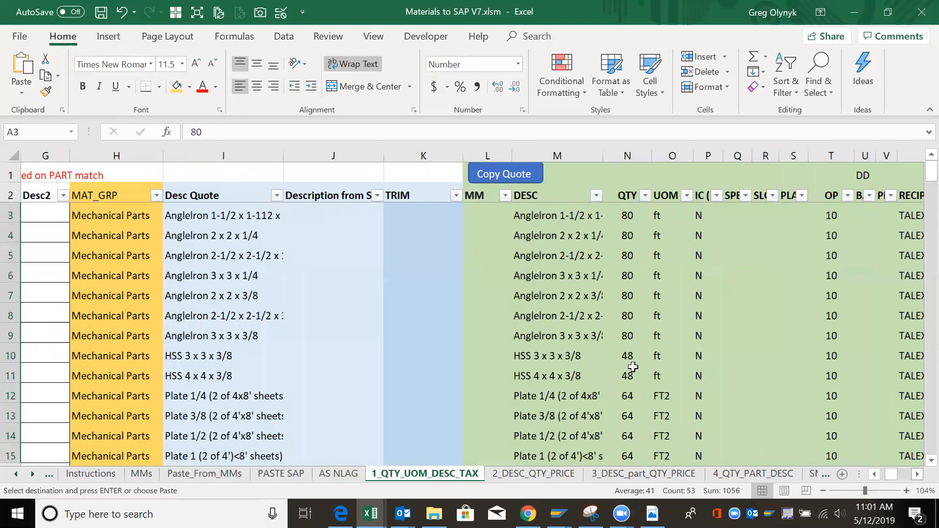
click(668, 394)
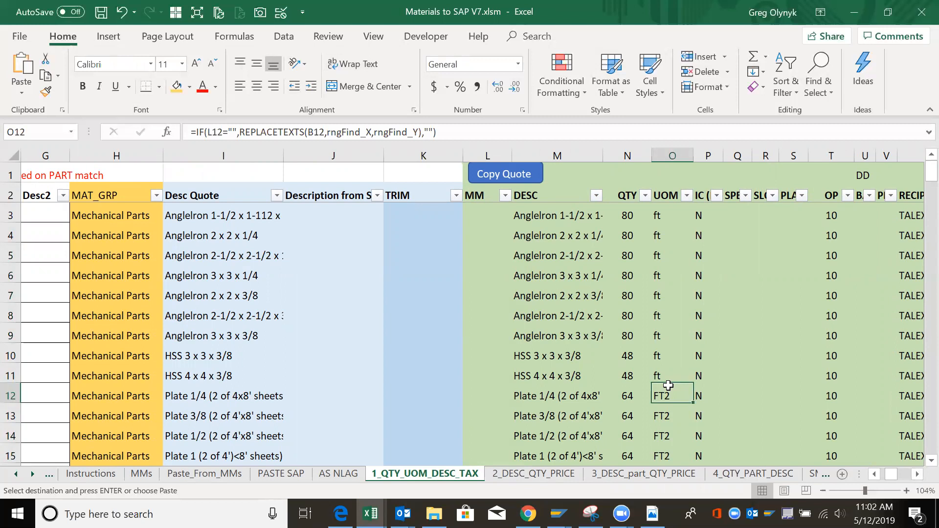
key(Left)
key(Left)
key(Left)
key(Left)
key(Left)
key(Left)
key(Left)
key(Left)
key(Left)
key(Left)
key(Left)
key(Left)
key(Left)
key(Left)
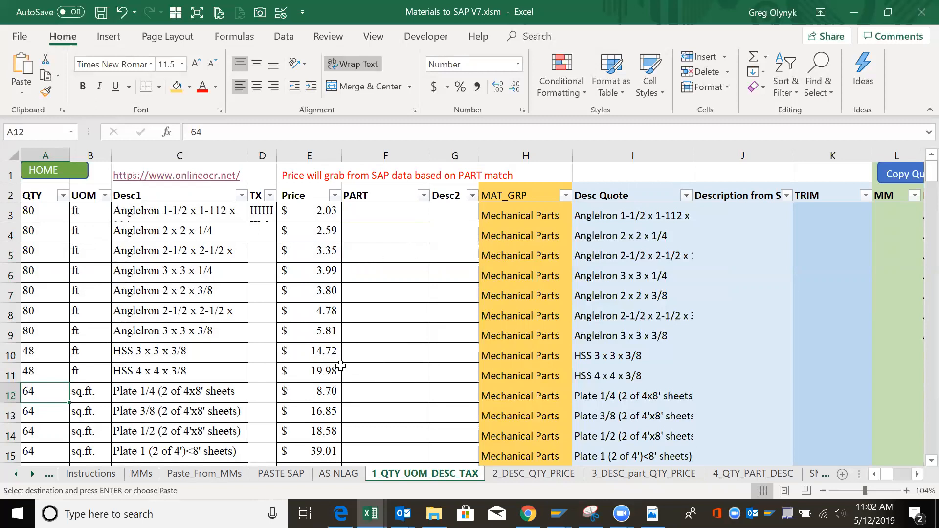
Set the MAT_GRP of the HSS 3 x 3 x 3/8 line in row 10 to Operating Supplies
click(508, 355)
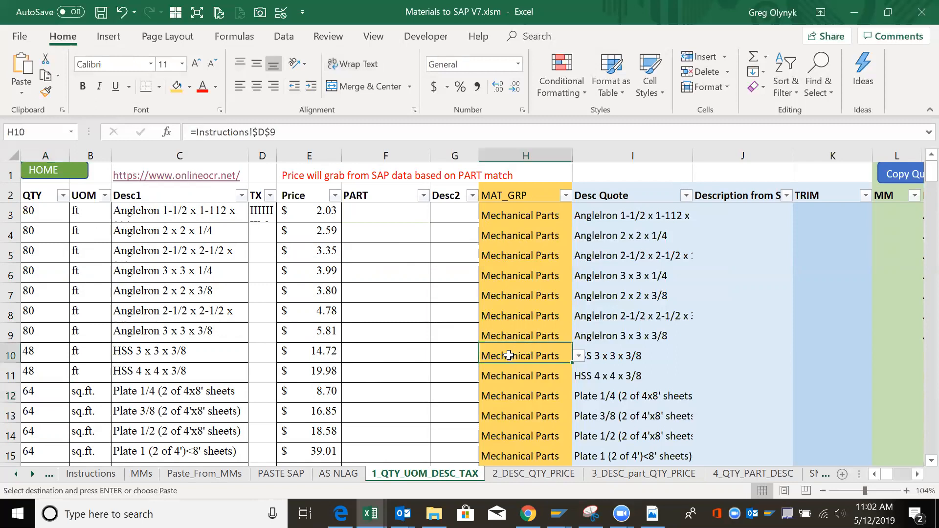
click(578, 356)
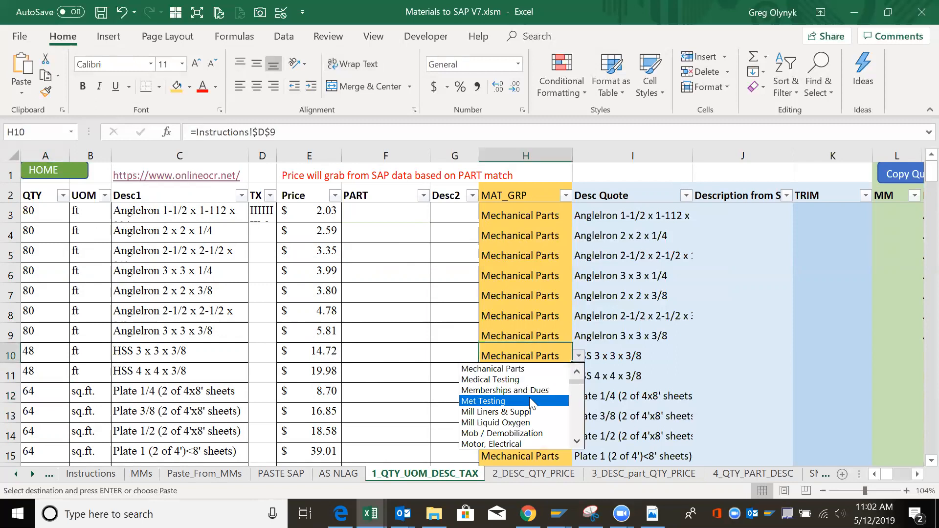
click(577, 414)
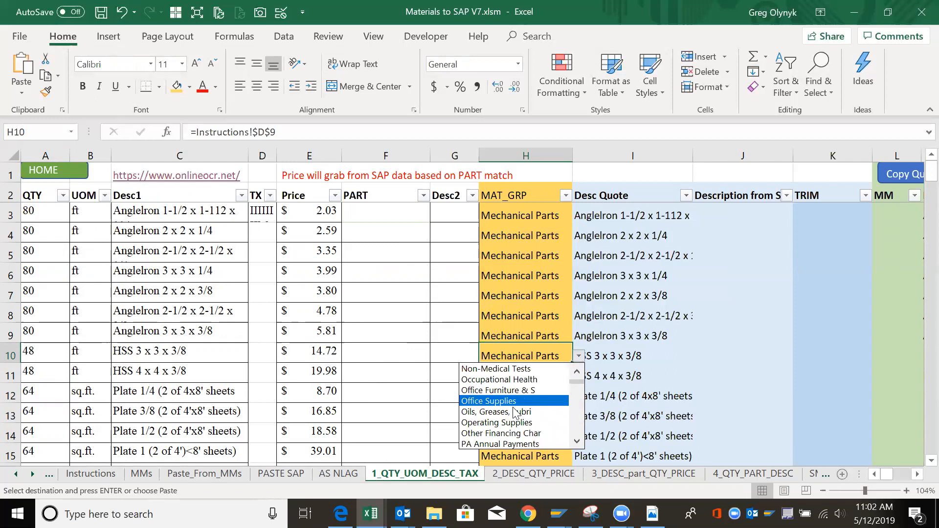
click(521, 422)
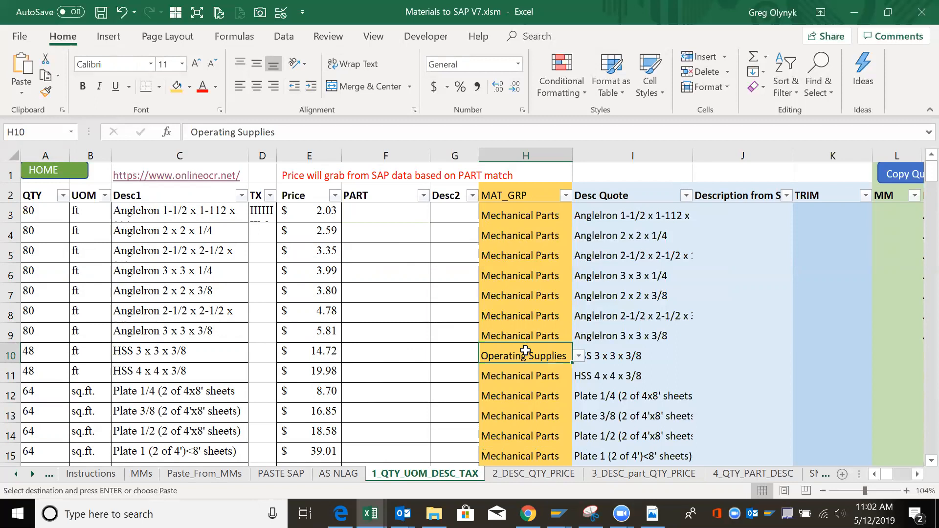
Examine row 10 across the SAP output columns as far as its Material GRP code, and return to the QTY column
click(626, 355)
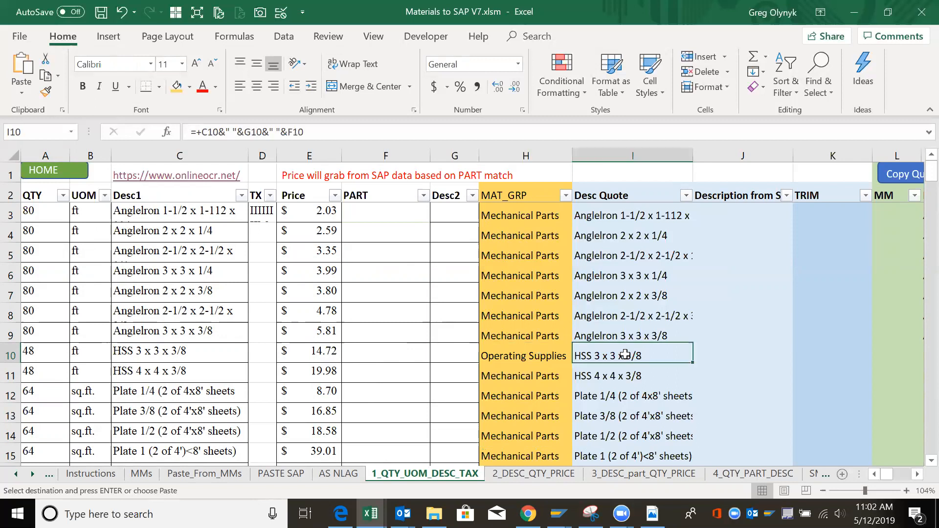
key(Right)
key(Right)
key(Right)
key(Right)
key(Right)
key(Right)
key(Right)
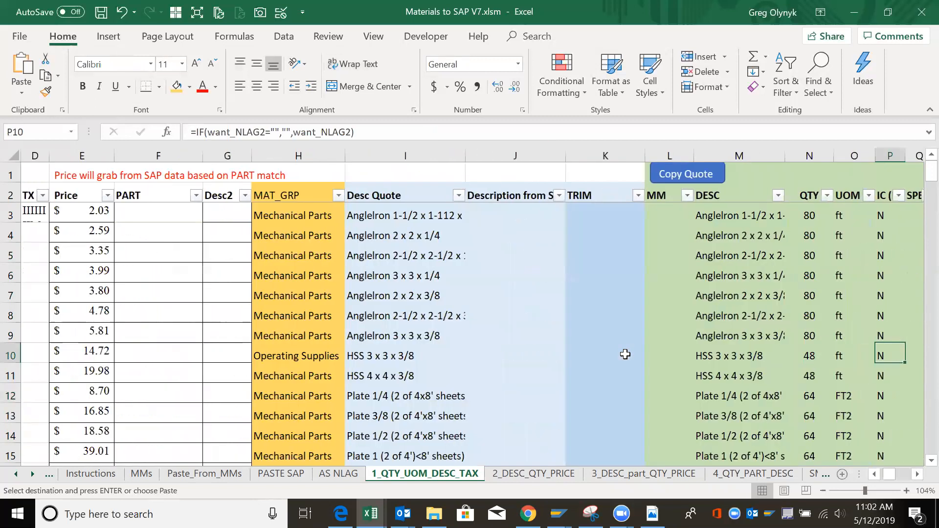
key(Right)
key(Right)
key(Right)
key(Right)
key(Right)
key(Right)
key(Right)
key(Right)
key(Right)
key(Right)
key(Right)
key(Right)
key(Right)
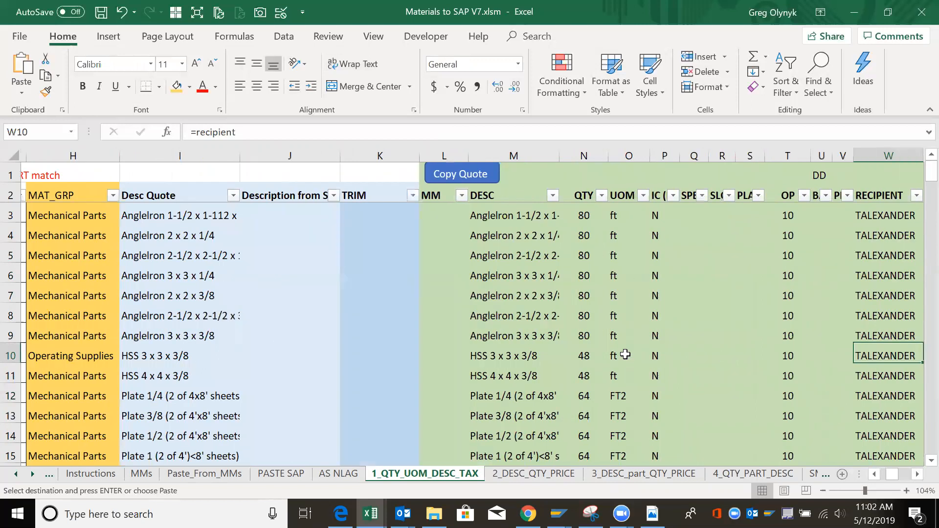
scroll(626, 354, right, 2)
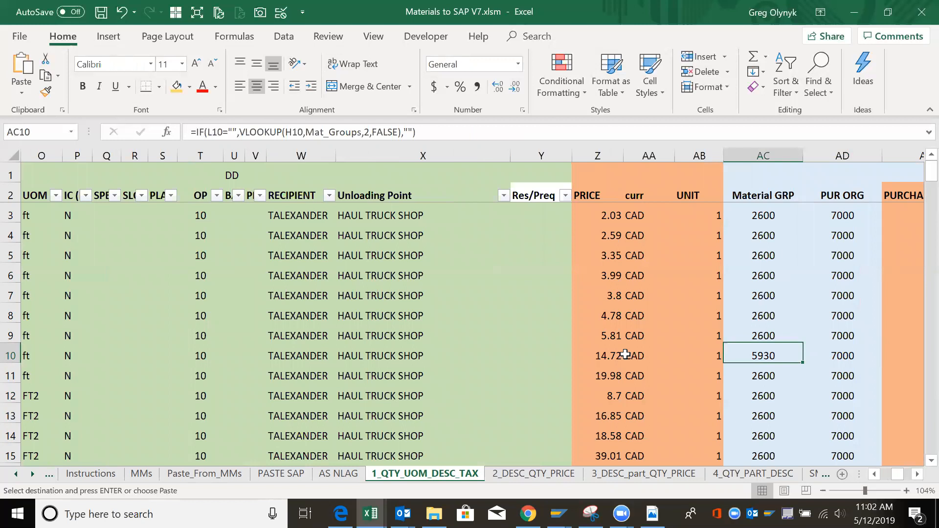
key(Left)
key(Left)
key(Left)
key(Left)
key(Left)
key(Left)
key(Left)
key(Left)
key(Left)
key(Left)
key(Left)
key(Left)
key(Left)
key(Left)
key(Left)
key(Left)
key(Left)
key(Left)
key(Left)
key(Left)
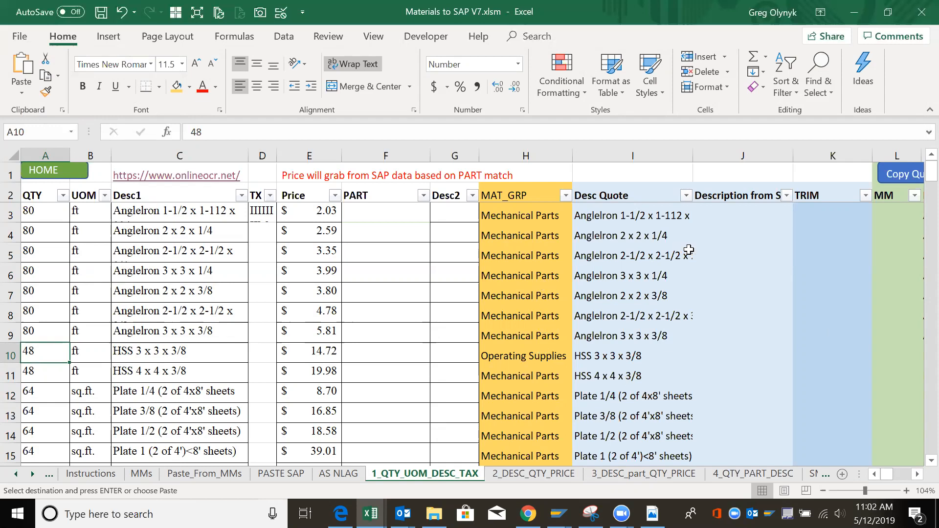
Copy the SAP-ready lines with the Copy Quote macro and check the copied range from MM through Tracking Number
click(887, 178)
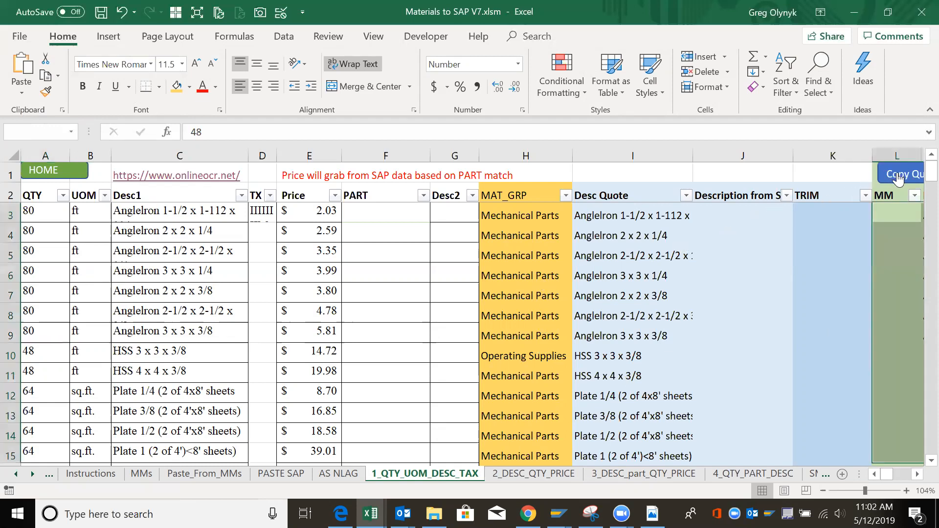
click(916, 474)
click(917, 474)
click(917, 475)
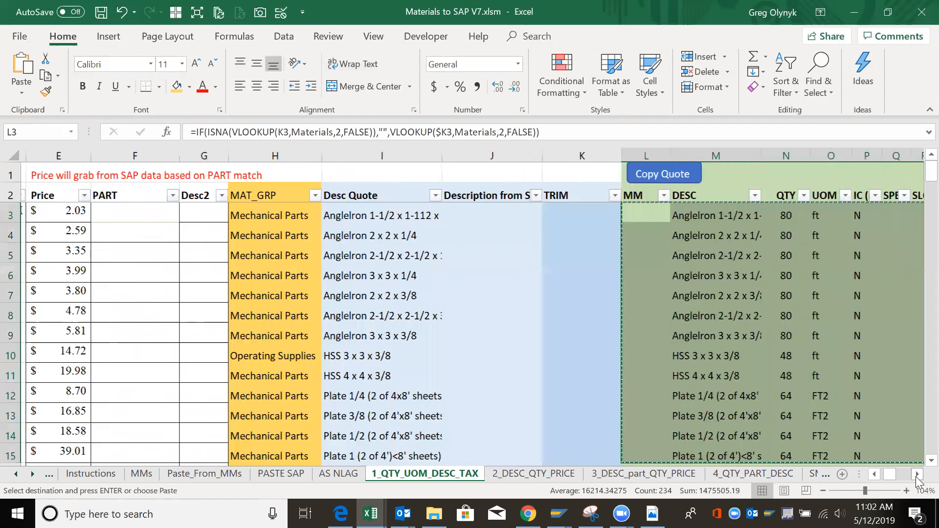
click(917, 474)
click(916, 475)
click(917, 475)
click(916, 474)
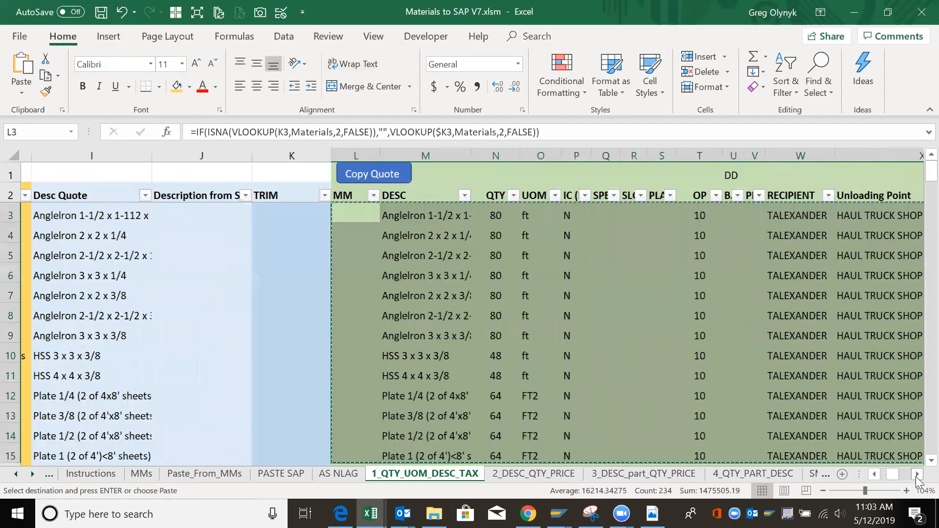
click(916, 474)
click(917, 474)
click(916, 475)
click(917, 475)
click(916, 475)
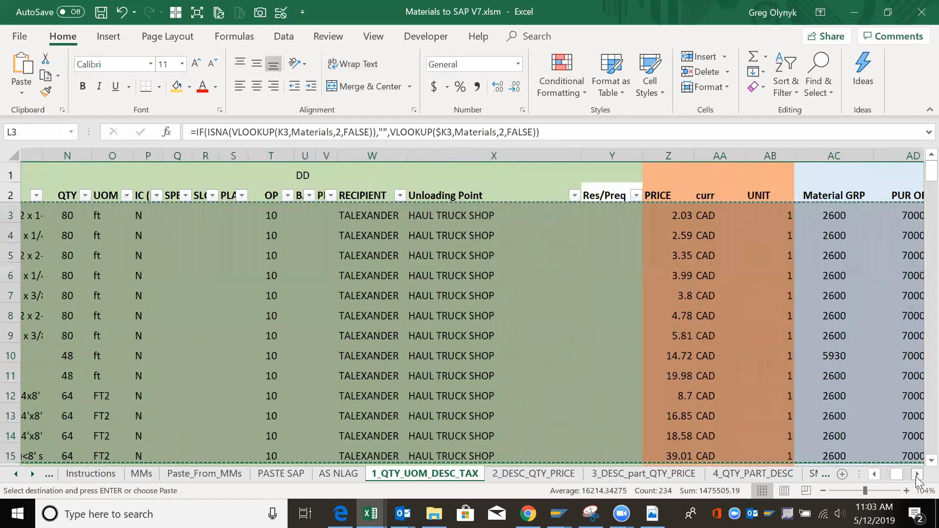
click(917, 476)
click(917, 476)
scroll(516, 320, right, 5)
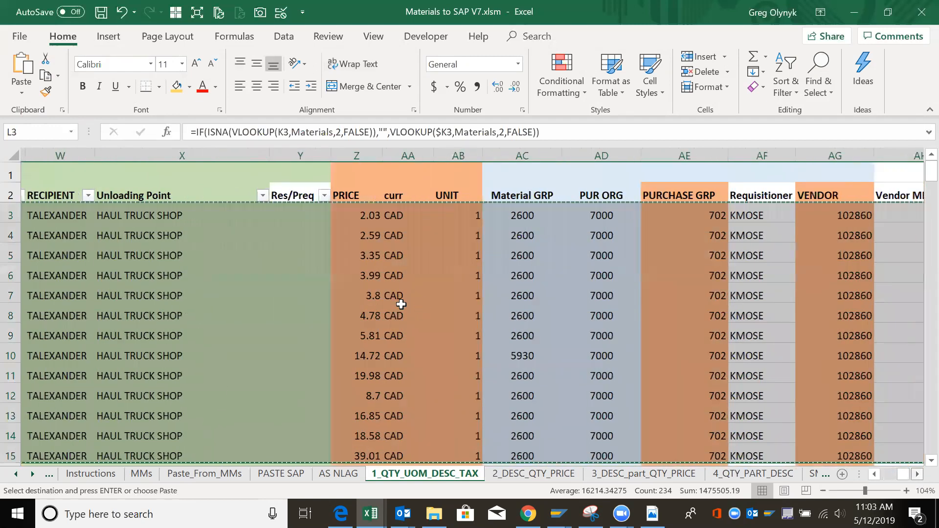
scroll(874, 474, right, 1)
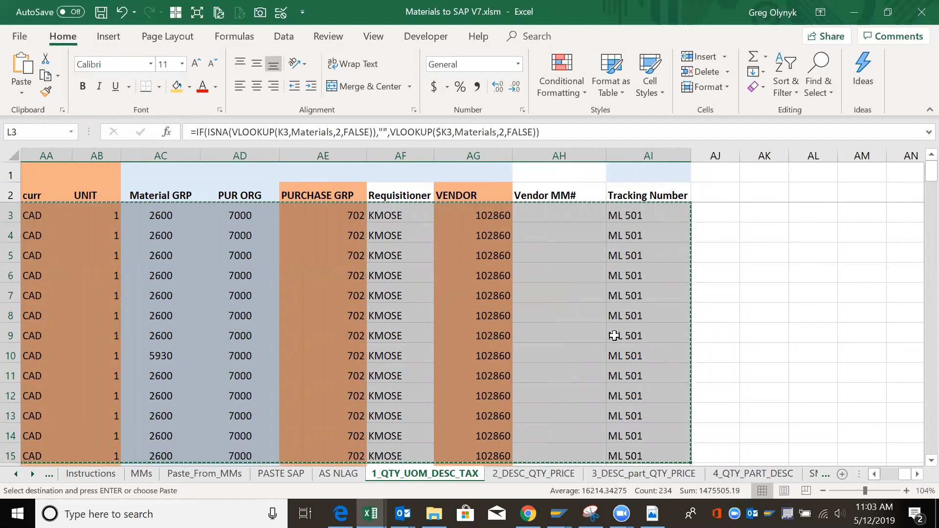
Switch to the SAP corrective work order and paste the copied quote lines into its Components list, starting at empty item 0090
key(alt+Tab)
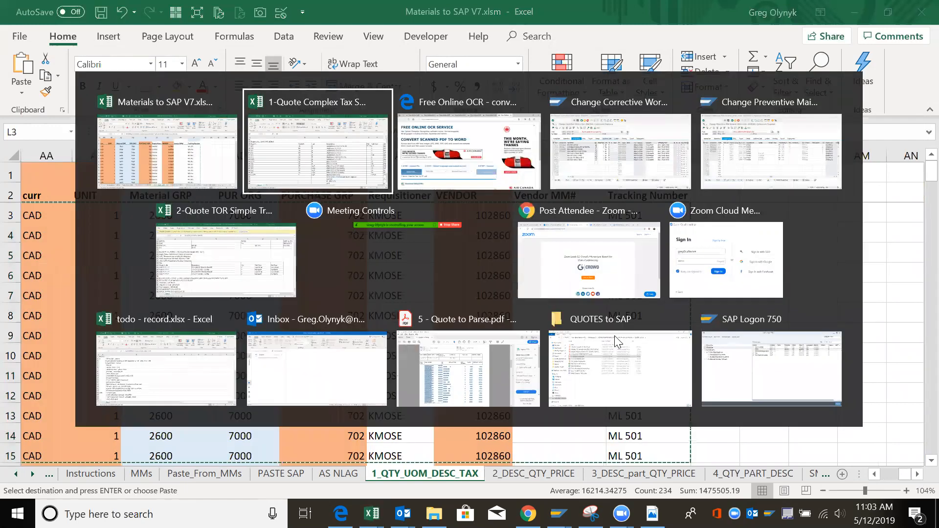
key(Tab)
key(Tab)
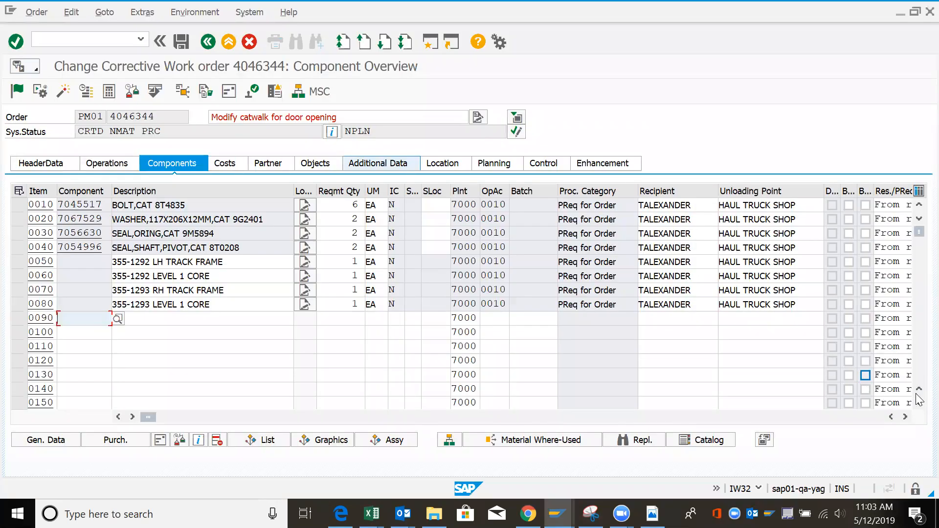
click(920, 404)
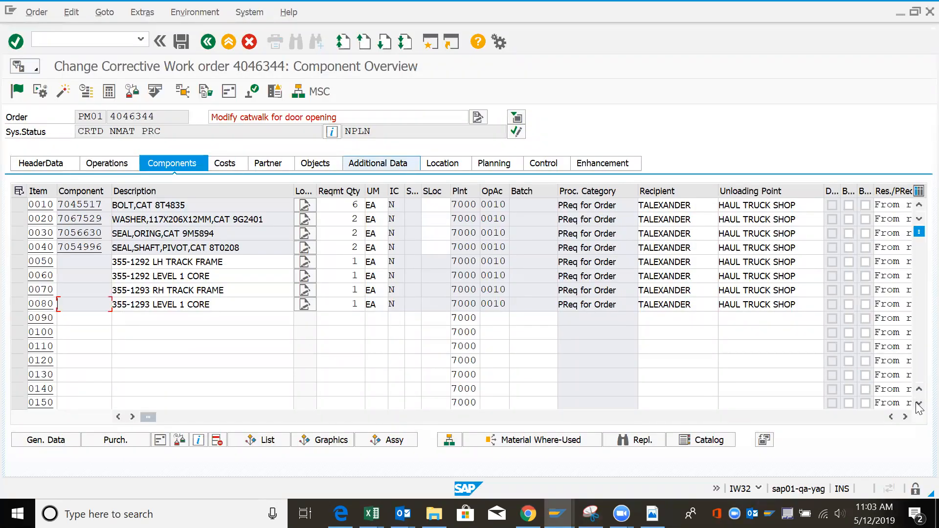
click(920, 404)
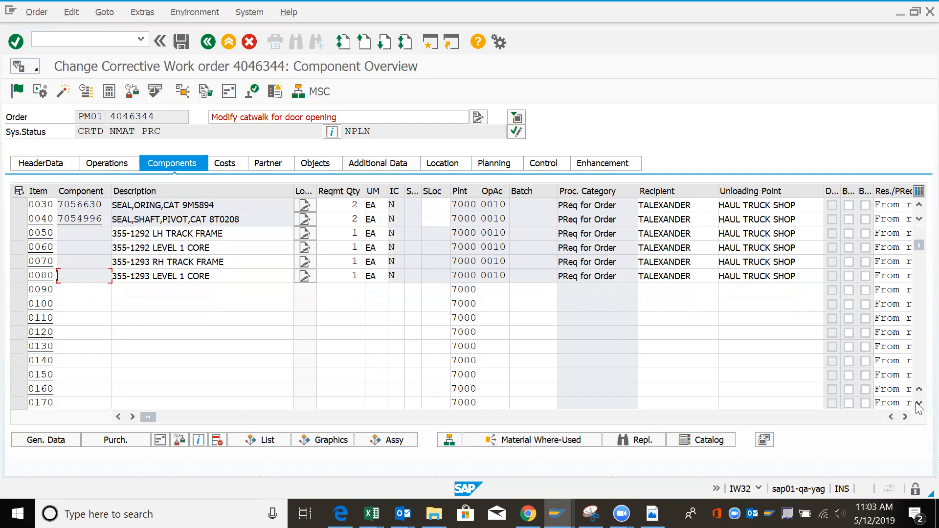
click(920, 404)
click(920, 404)
click(920, 404)
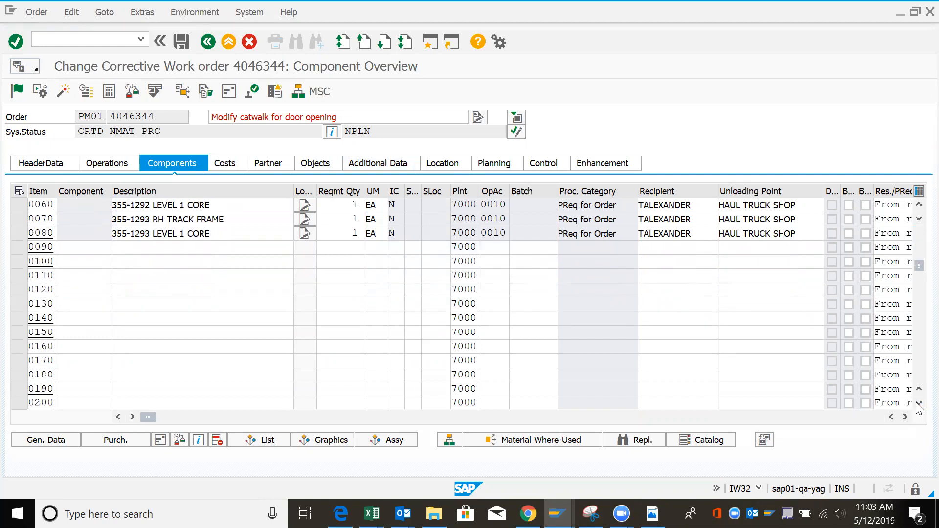
click(919, 405)
click(920, 404)
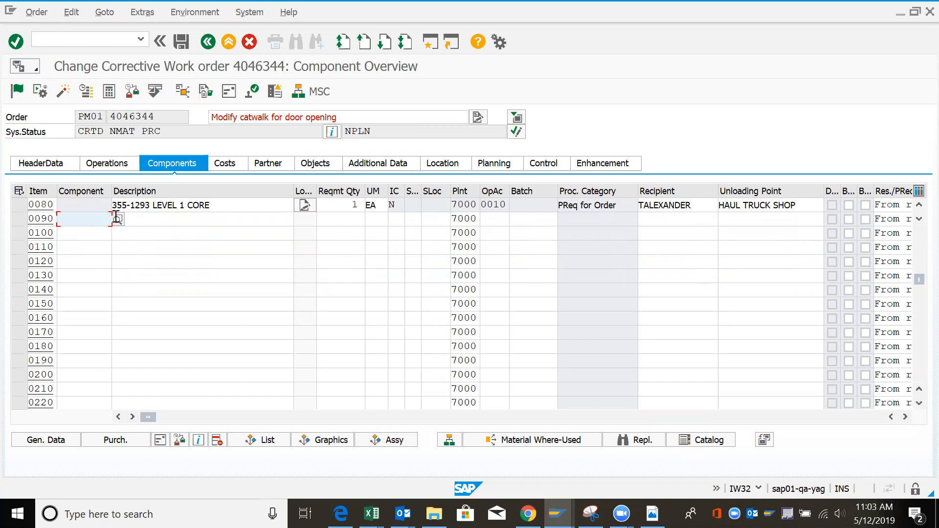
key(ctrl+v)
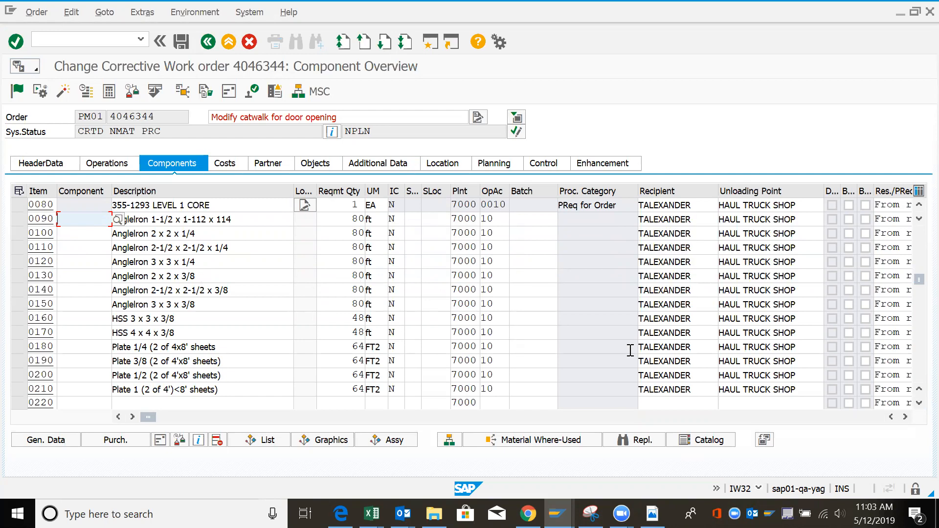
Examine the pasted component lines across the price, material group, vendor, tracking number and G/L account columns
click(906, 418)
click(905, 418)
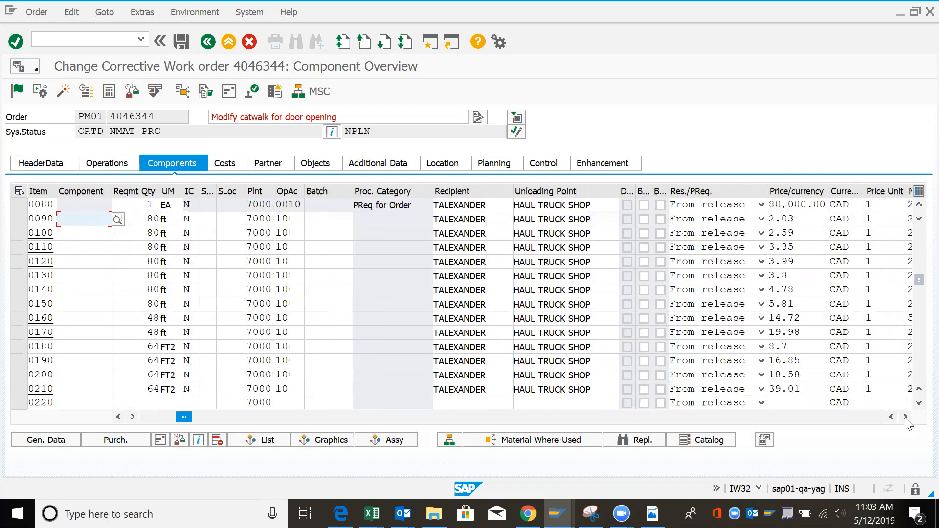
click(905, 418)
click(906, 417)
click(906, 418)
click(906, 417)
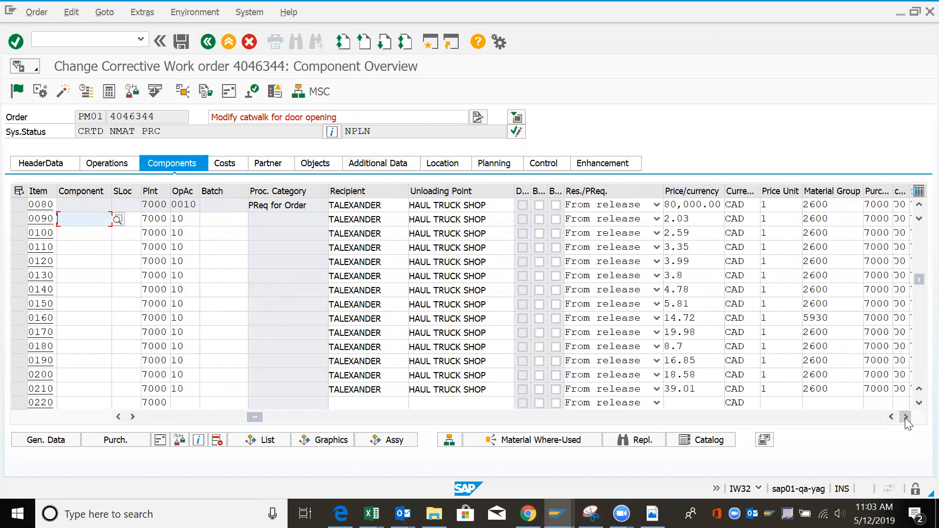
click(906, 417)
click(905, 417)
click(905, 418)
click(906, 417)
click(906, 417)
click(906, 417)
click(905, 417)
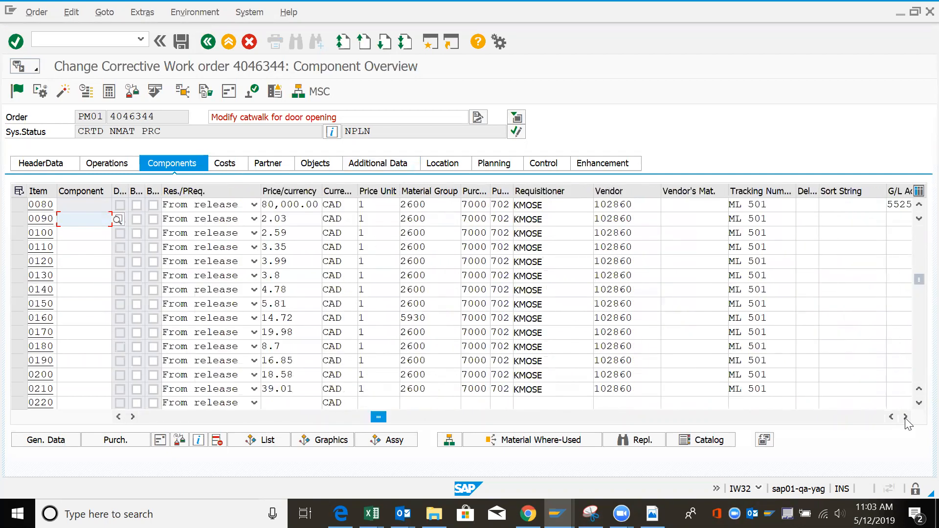
click(905, 417)
click(905, 417)
click(906, 417)
click(905, 417)
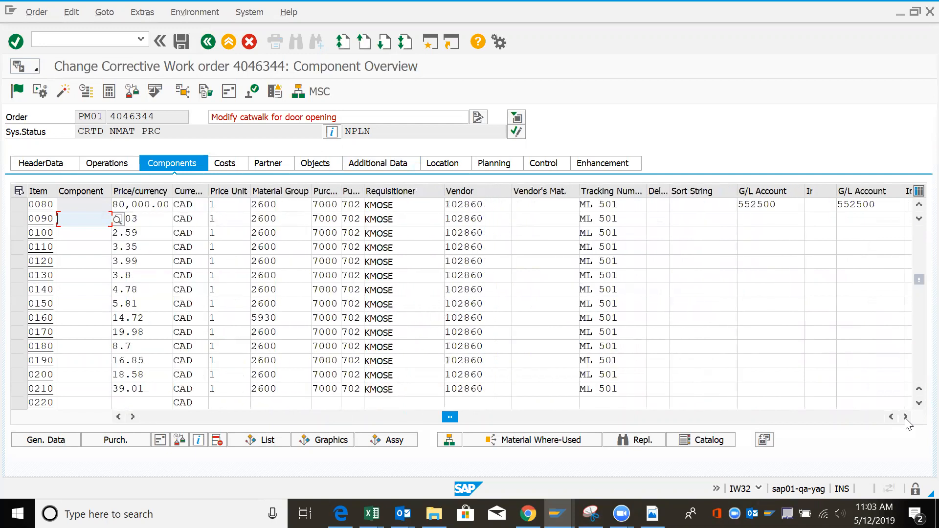
click(905, 417)
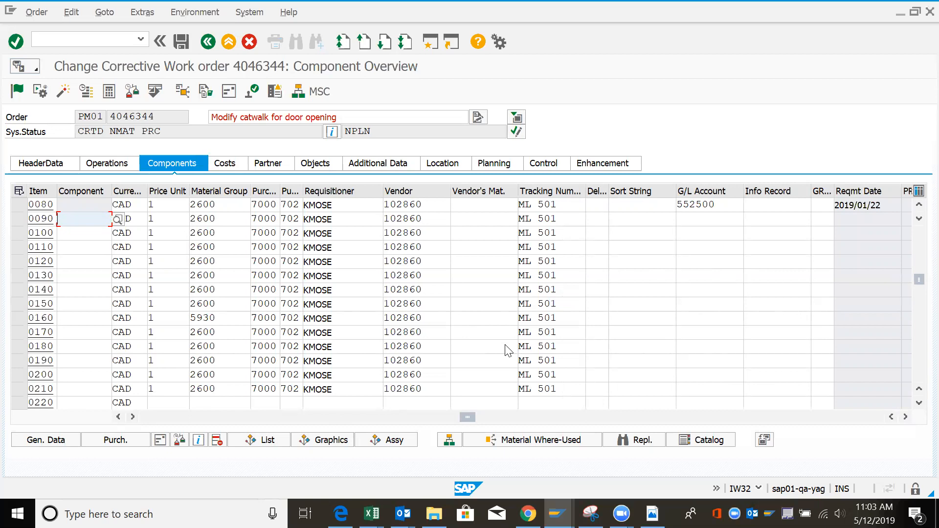
Validate the pasted component lines in the work order and review items 0090 to 0210 back to their descriptions
key(Return)
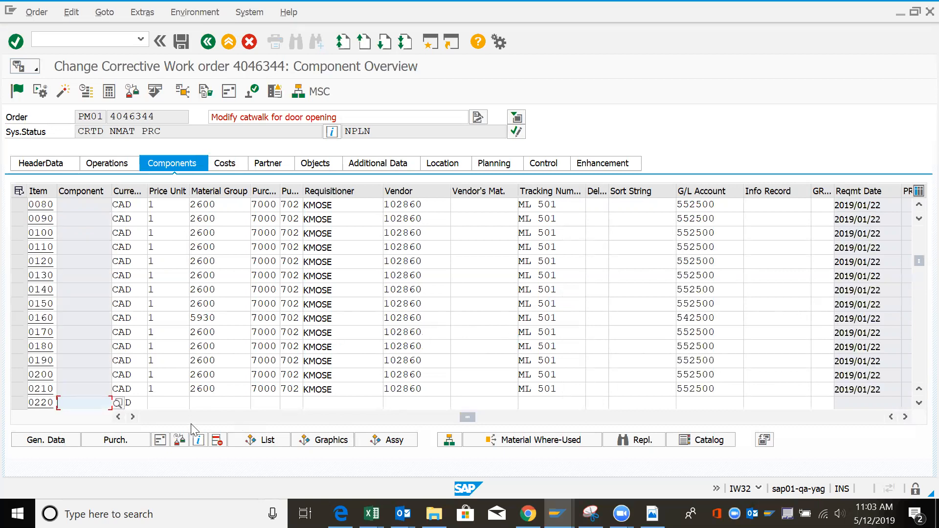
click(174, 417)
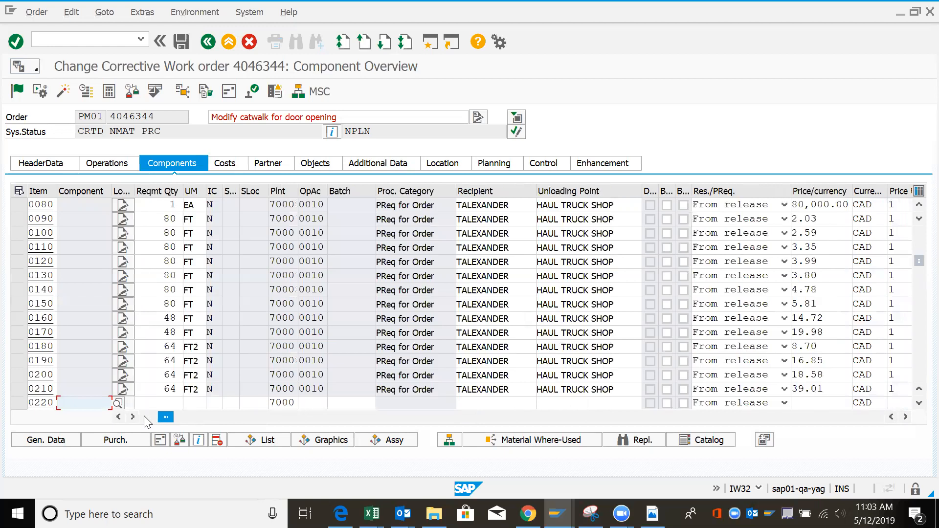
click(143, 418)
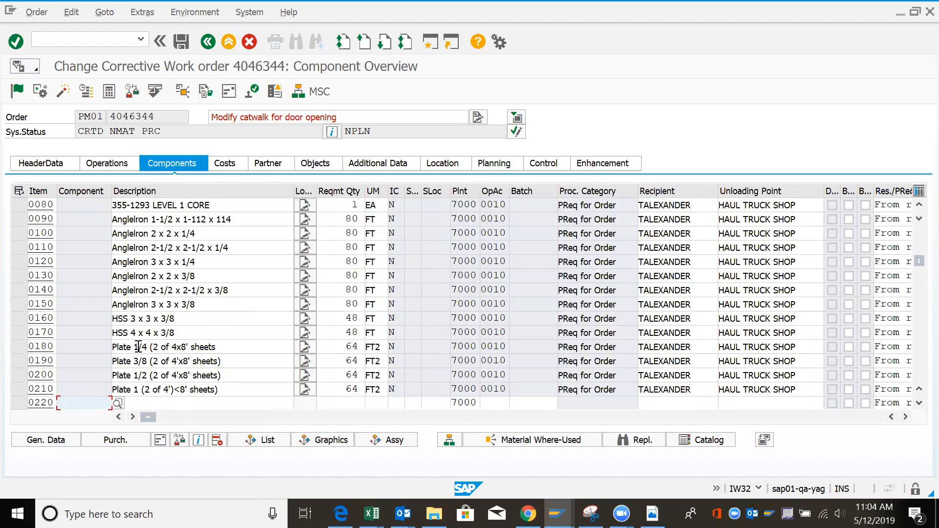
scroll(138, 347, down, 1)
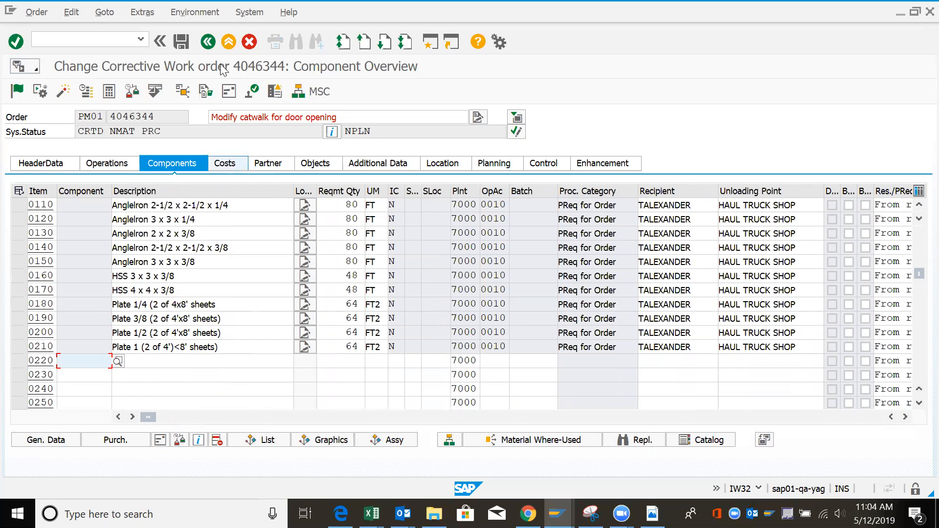
Switch back to the Materials to SAP workbook in Excel and return from the quote sheet to the Instructions sheet
key(alt+Tab)
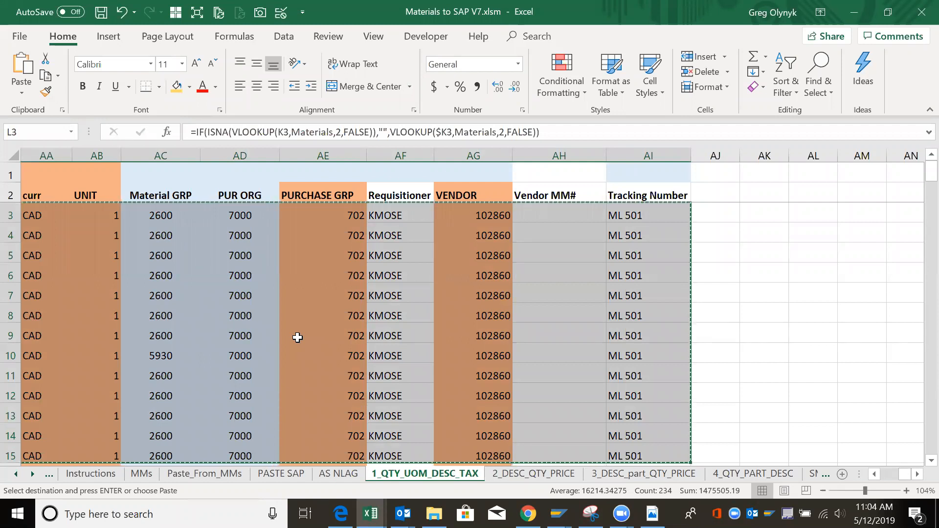
key(ctrl+Home)
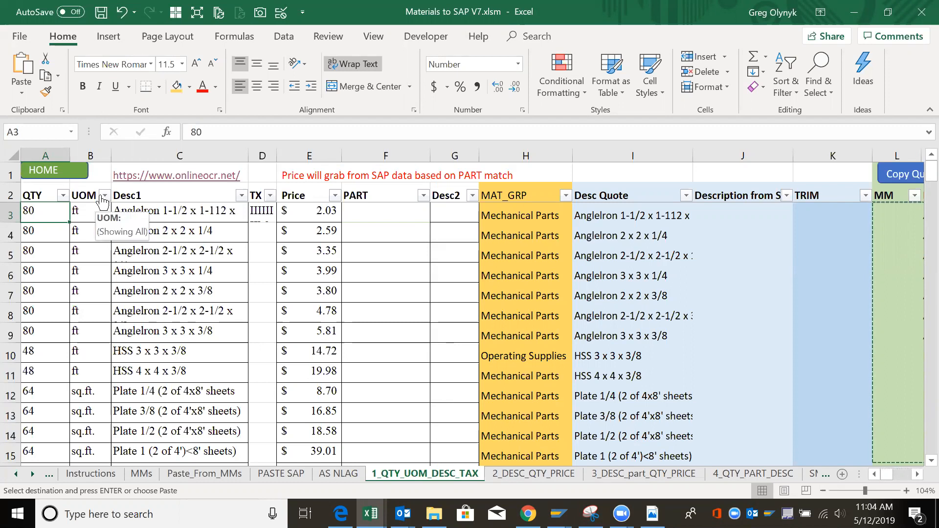
click(58, 172)
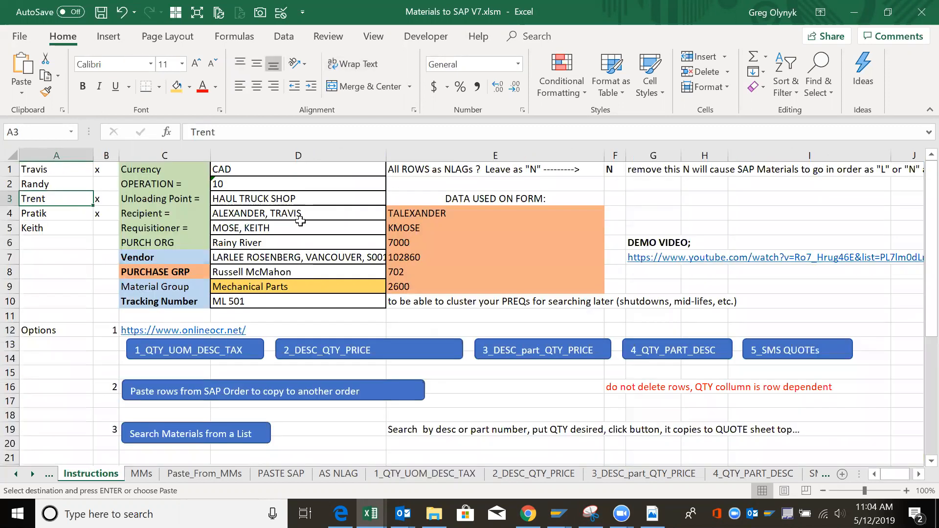